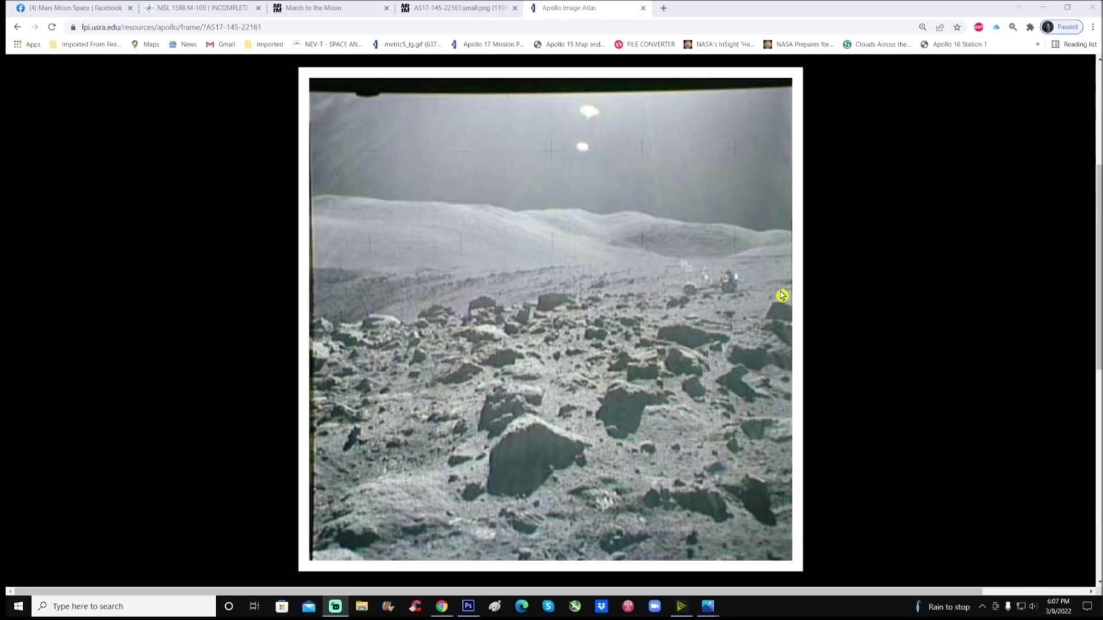
# Step: In Chrome, bring up the AS17-145-22161.small.png film-strip scan and enable the magnifier extension's lens
pyautogui.click(457, 11)
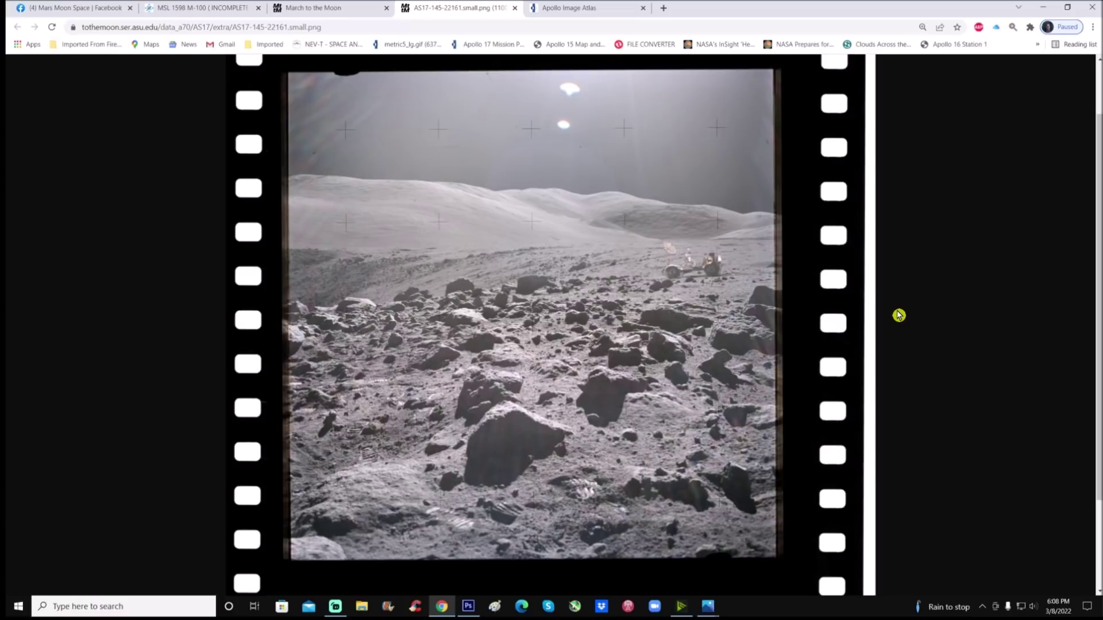
pyautogui.scroll(1, 899, 315)
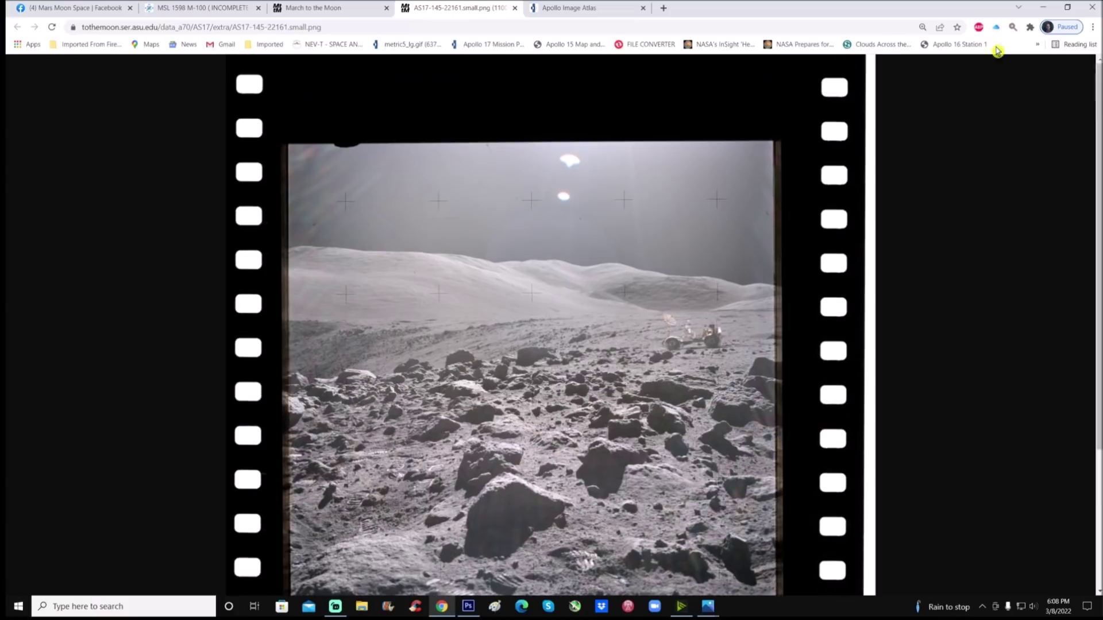
pyautogui.click(1013, 27)
# Step: In Photoshop, paint a short blue mark and a long blue line along the hillside slope
pyautogui.click(468, 607)
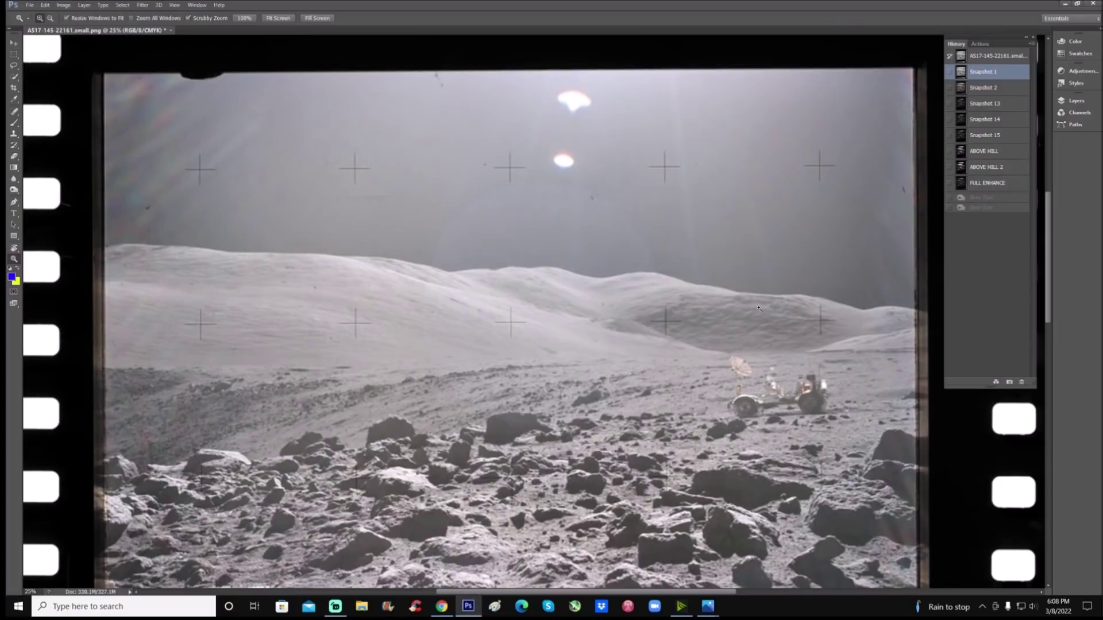
pyautogui.scroll(-1, 762, 315)
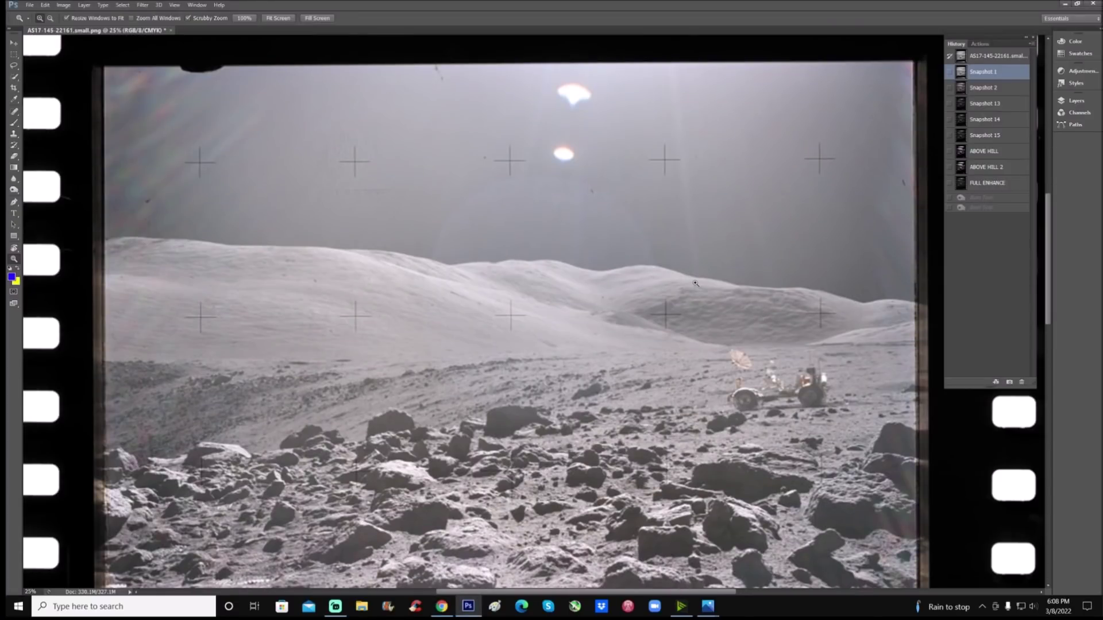
pyautogui.click(14, 122)
pyautogui.moveTo(464, 284)
pyautogui.mouseDown()
pyautogui.moveTo(510, 290)
pyautogui.moveTo(492, 298)
pyautogui.moveTo(601, 339)
pyautogui.mouseUp()
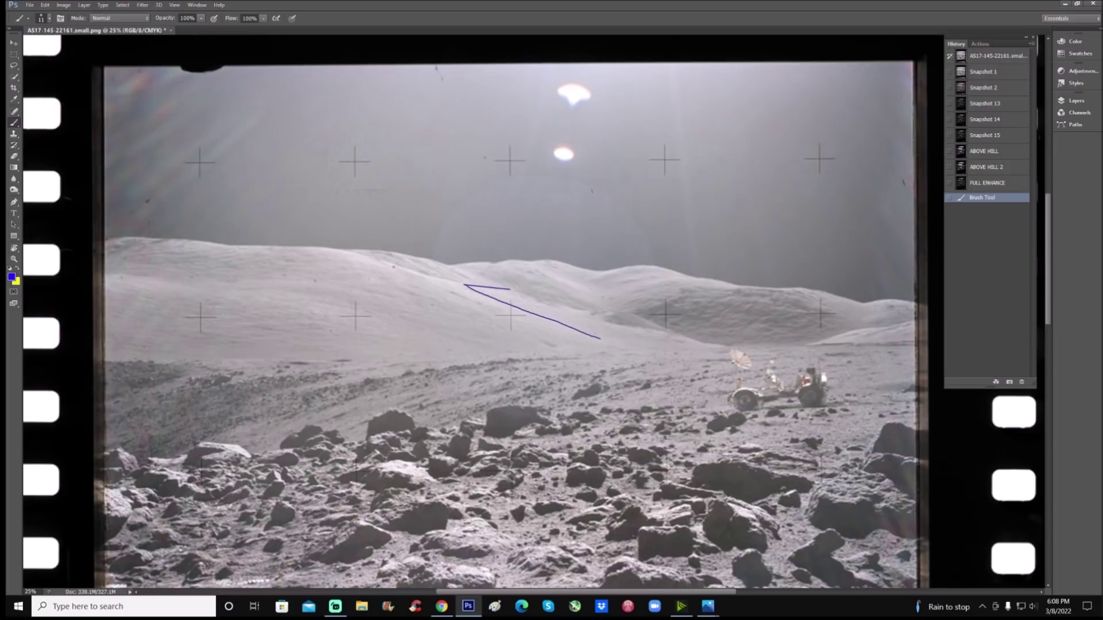
pyautogui.moveTo(388, 266); pyautogui.dragTo(586, 345)
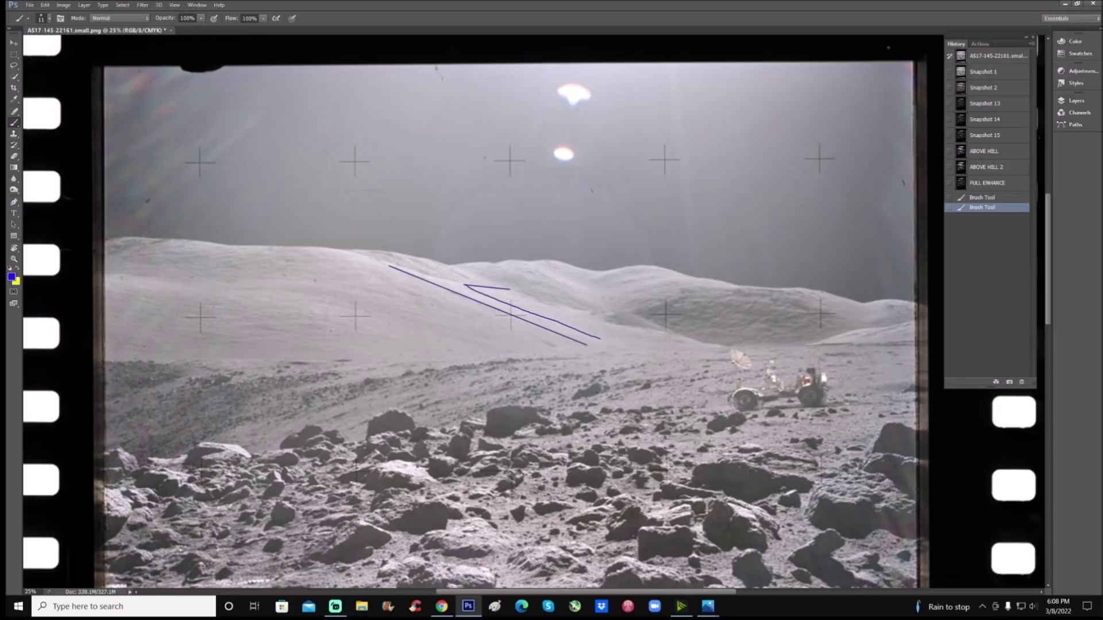
# Step: Step through Snapshots 1, 2 and 13, then zoom the hills to 66.7%
pyautogui.click(973, 72)
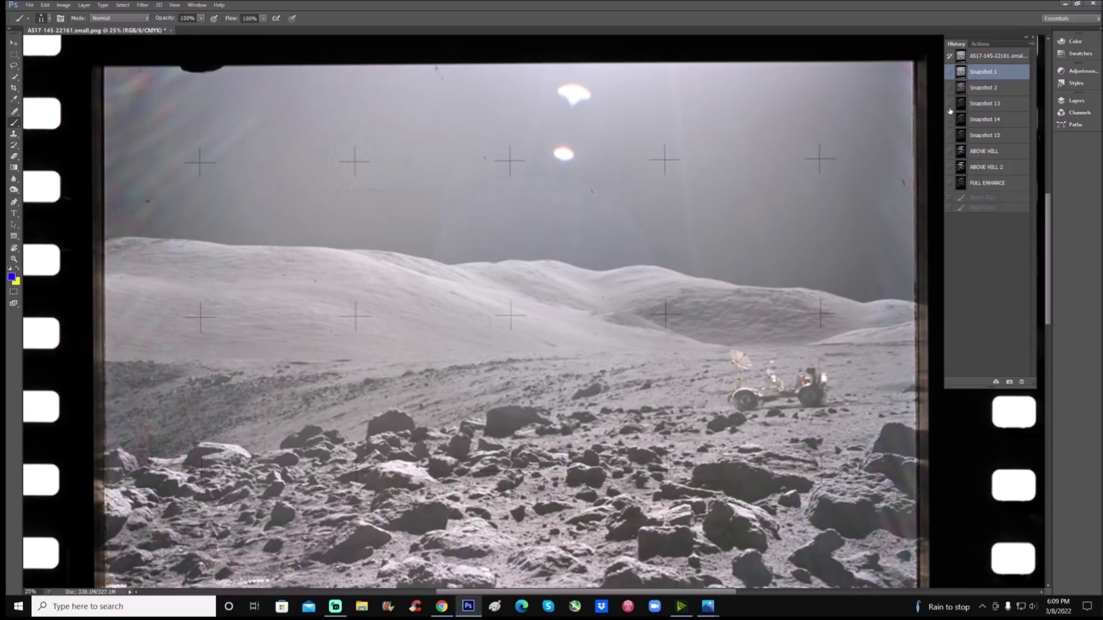
pyautogui.click(1005, 92)
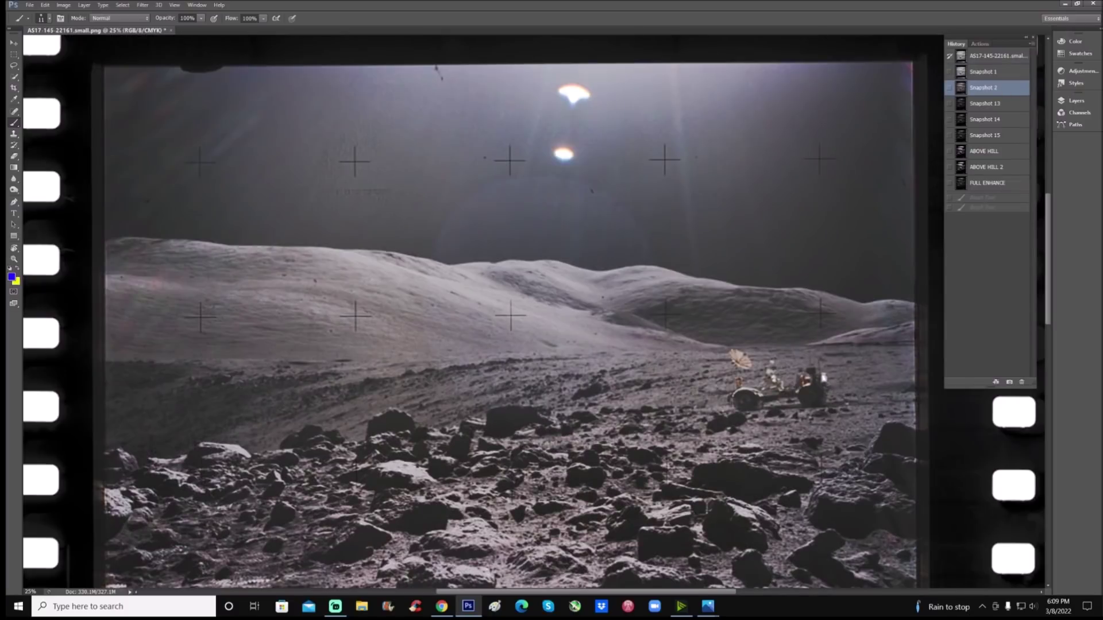
pyautogui.click(990, 106)
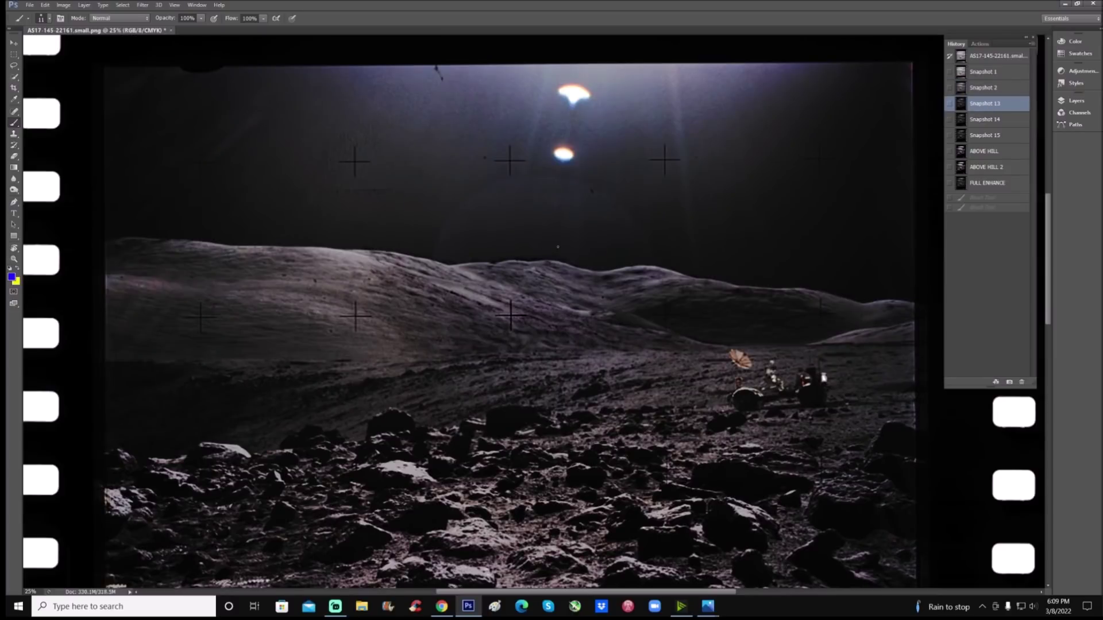
pyautogui.hotkey('ctrl', '+')
pyautogui.hotkey('ctrl', '+')
pyautogui.hotkey('ctrl', '+')
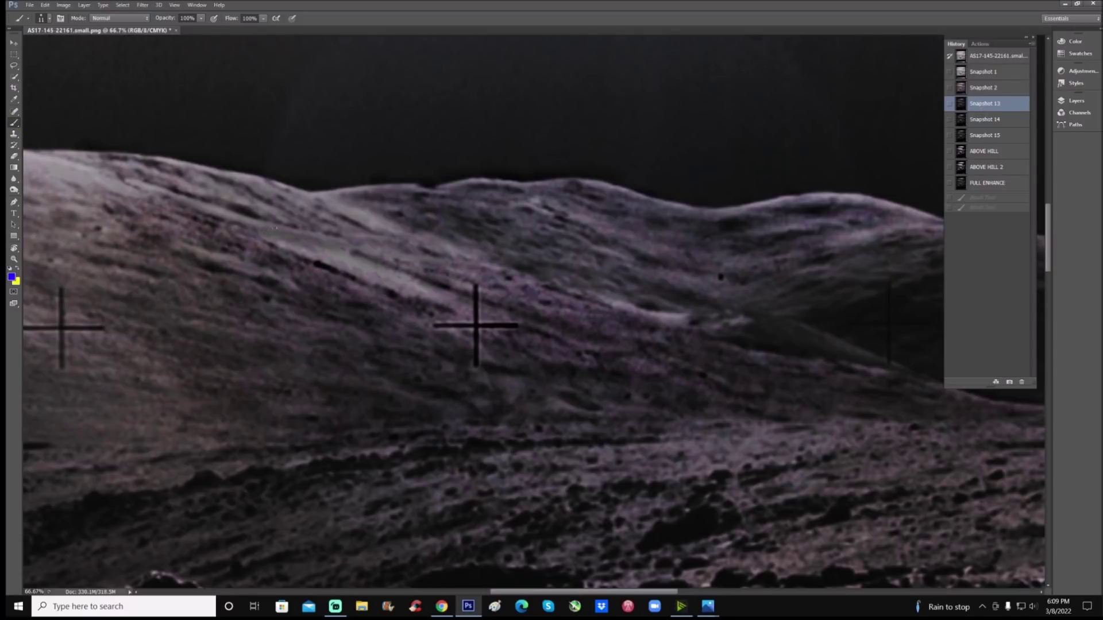
# Step: Outline the bright hillside streak in blue, revert to Snapshot 2, then compare with Snapshot 1
pyautogui.moveTo(263, 233)
pyautogui.mouseDown()
pyautogui.moveTo(309, 233)
pyautogui.moveTo(480, 311)
pyautogui.moveTo(470, 326)
pyautogui.moveTo(436, 326)
pyautogui.moveTo(371, 309)
pyautogui.moveTo(168, 219)
pyautogui.moveTo(179, 196)
pyautogui.moveTo(266, 232)
pyautogui.mouseUp()
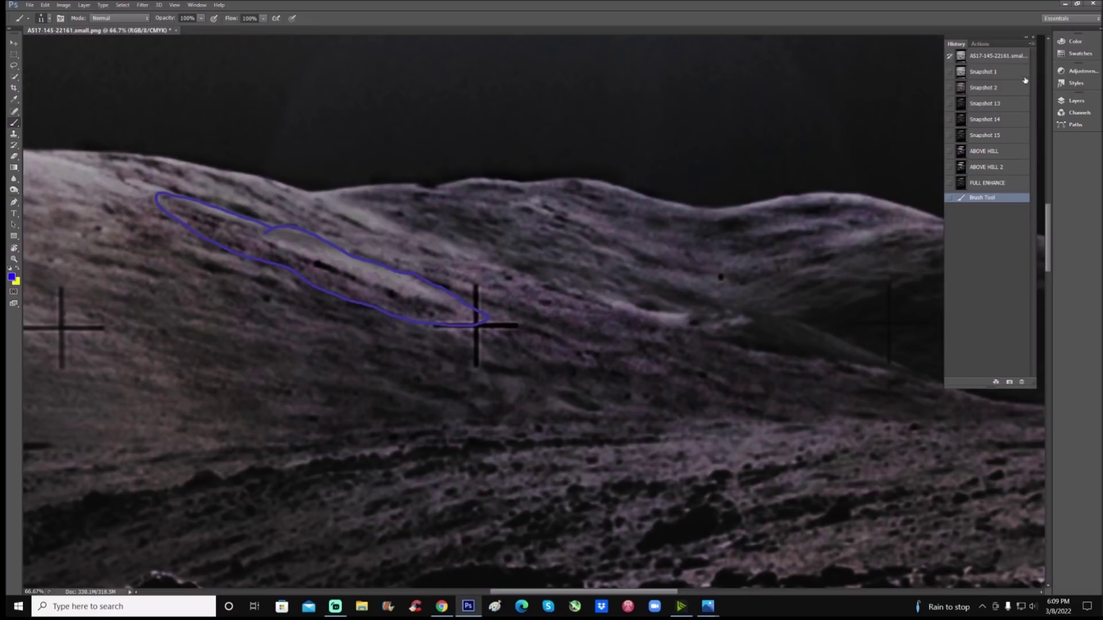
pyautogui.click(1007, 91)
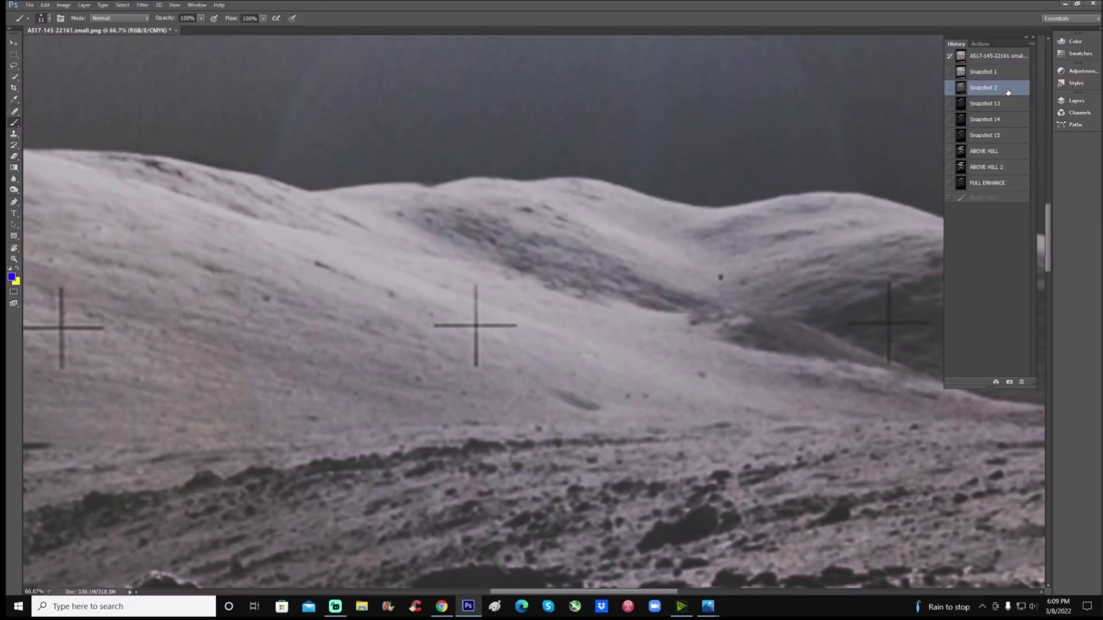
pyautogui.click(1011, 78)
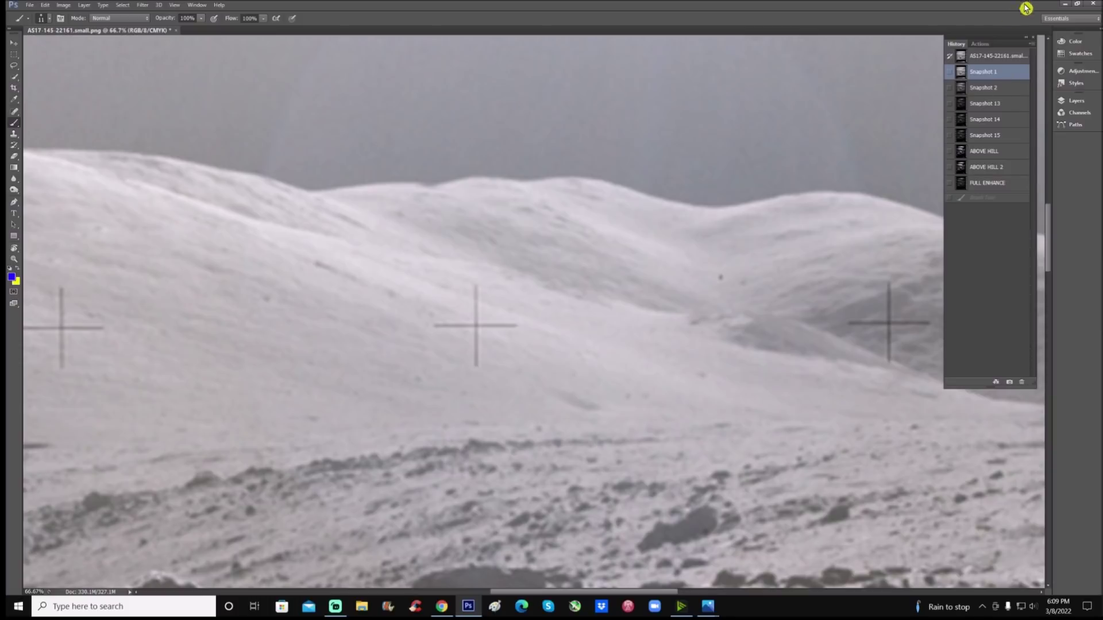
# Step: Compare Snapshots 2, 13, 14 and 15, ending on FULL ENHANCE
pyautogui.click(992, 93)
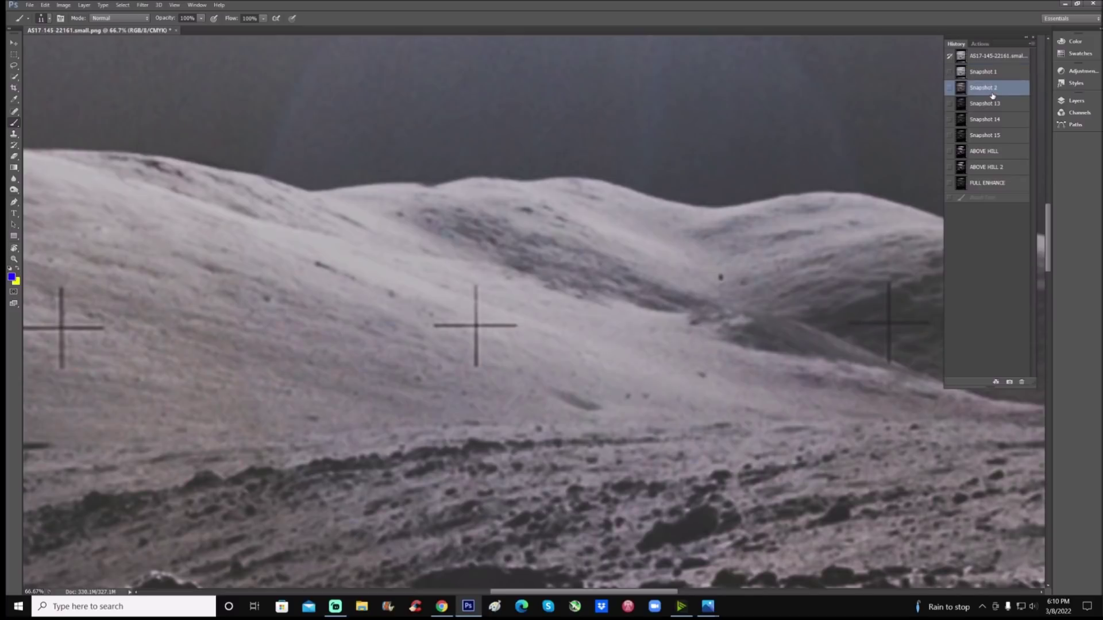
pyautogui.click(990, 106)
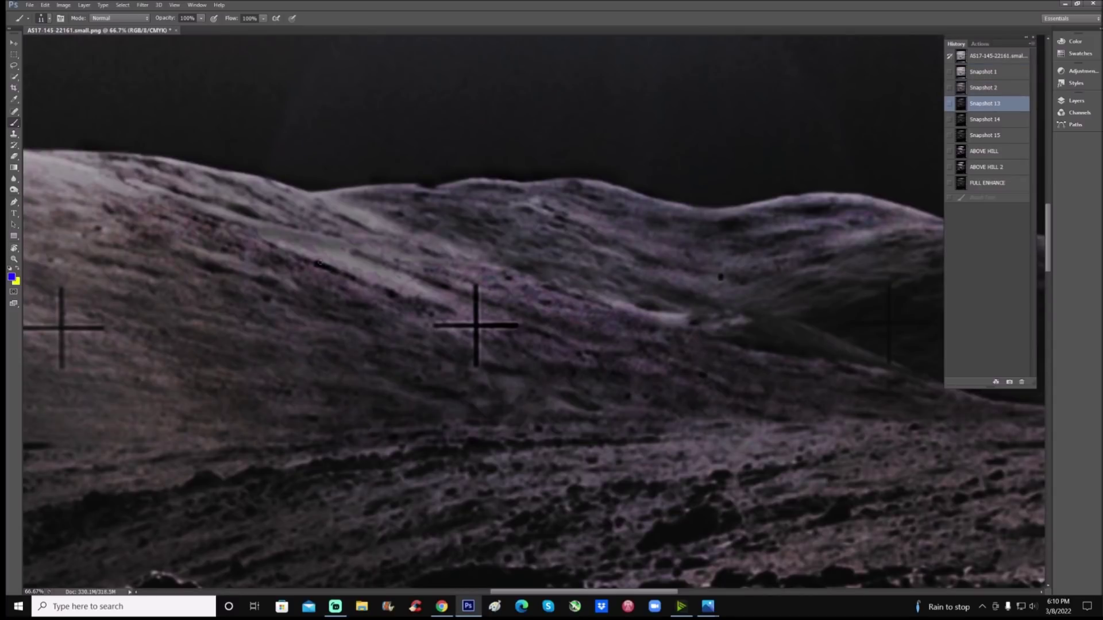
pyautogui.click(993, 121)
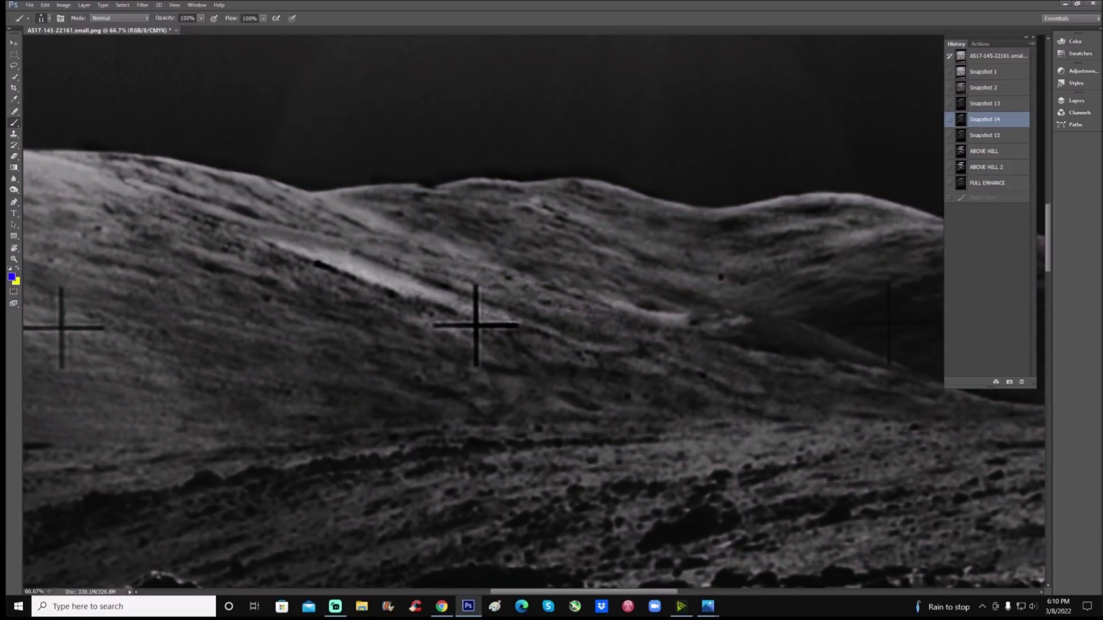
pyautogui.click(1009, 138)
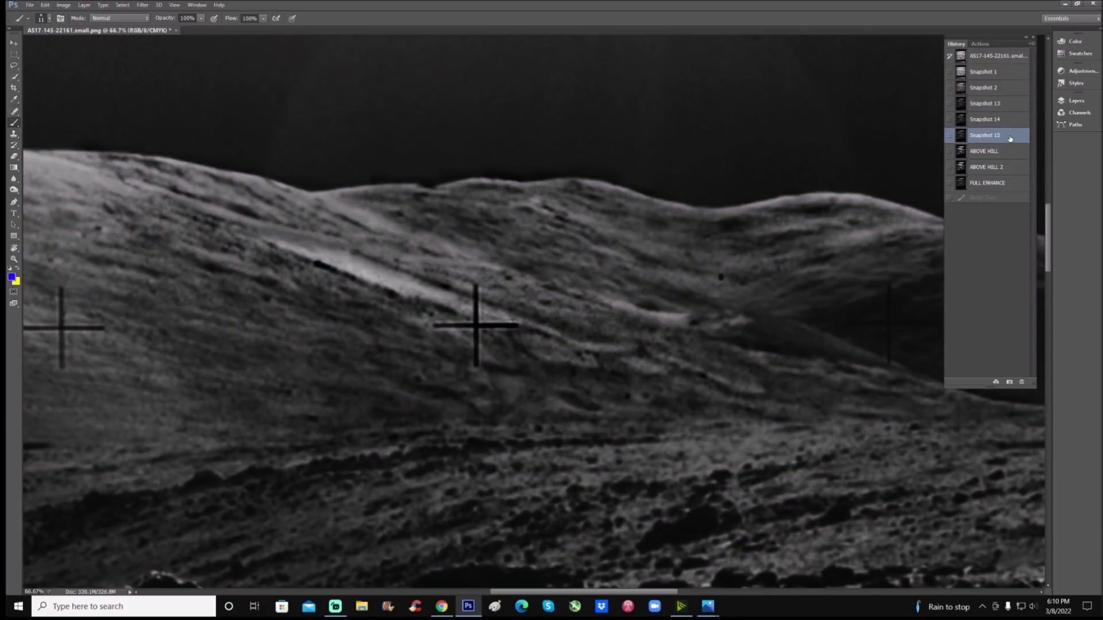
pyautogui.click(987, 183)
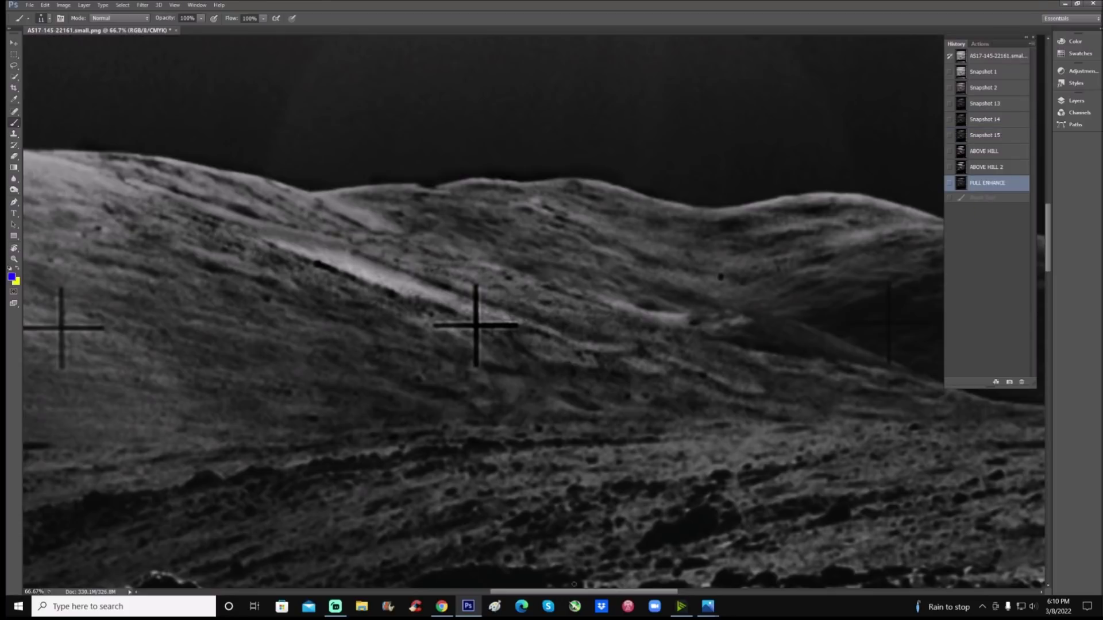
# Step: Switch to yellow and draw two arrows pointing down at the hill crest
pyautogui.hscroll(4, 574, 583)
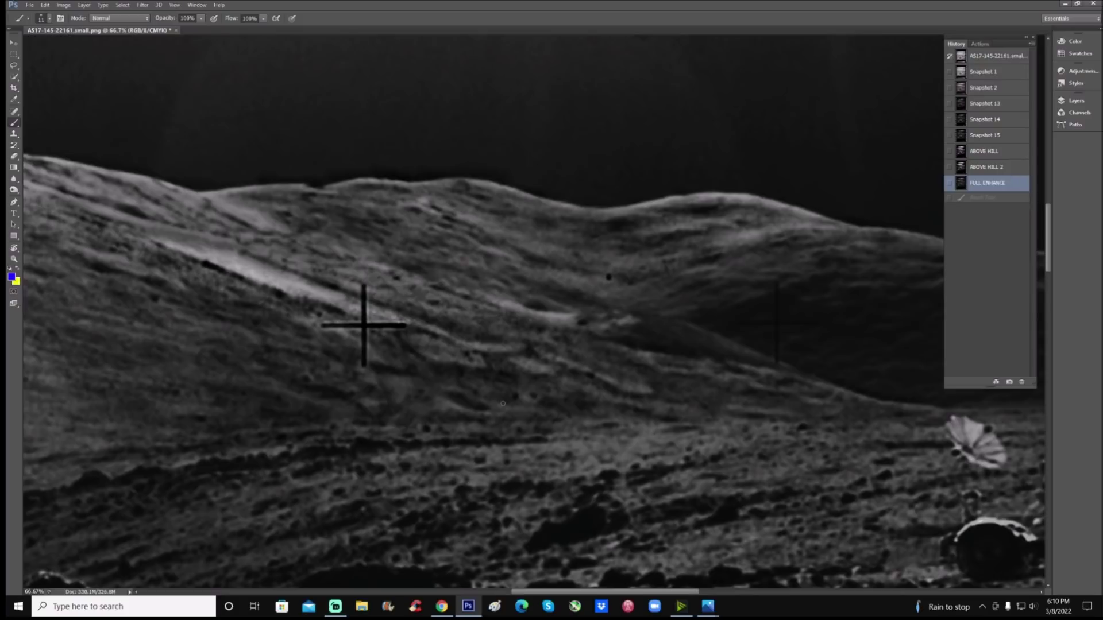
pyautogui.scroll(2, 502, 403)
pyautogui.press('x')
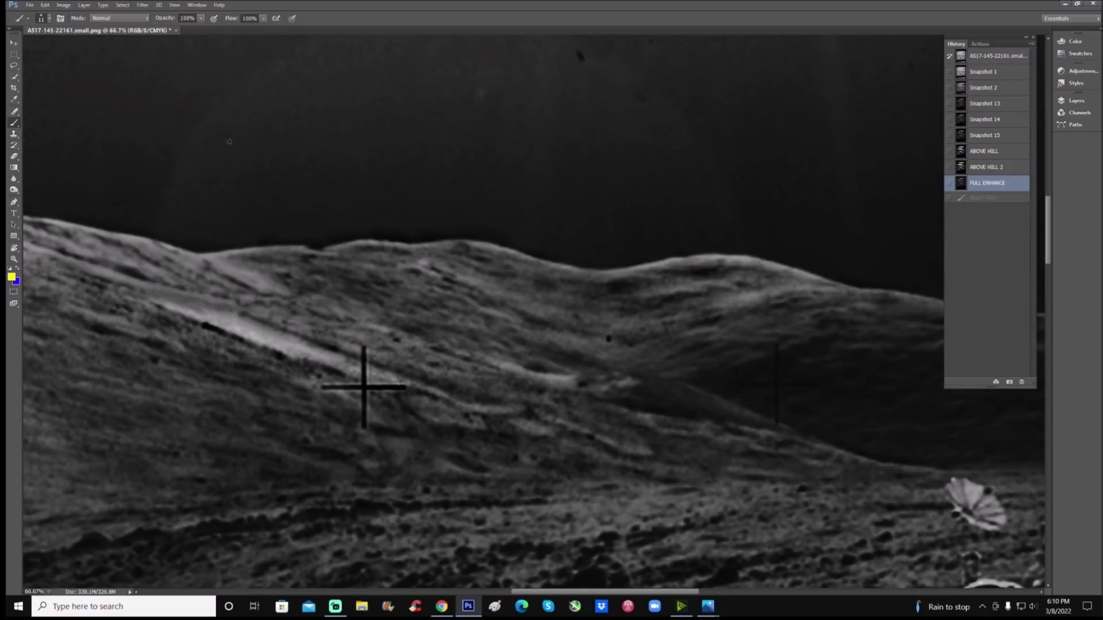
pyautogui.moveTo(341, 136); pyautogui.dragTo(339, 220)
pyautogui.moveTo(451, 147)
pyautogui.mouseDown()
pyautogui.moveTo(453, 232)
pyautogui.moveTo(441, 211)
pyautogui.moveTo(455, 231)
pyautogui.moveTo(465, 208)
pyautogui.mouseUp()
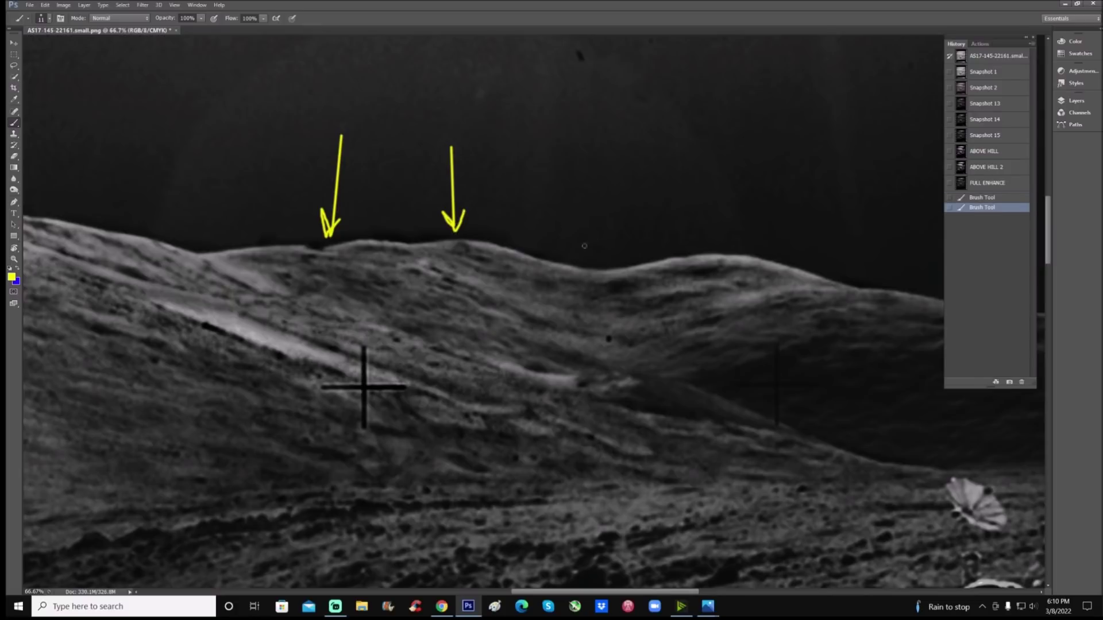
# Step: Discard the arrows via FULL ENHANCE, then return to the bright Snapshot 1
pyautogui.click(987, 181)
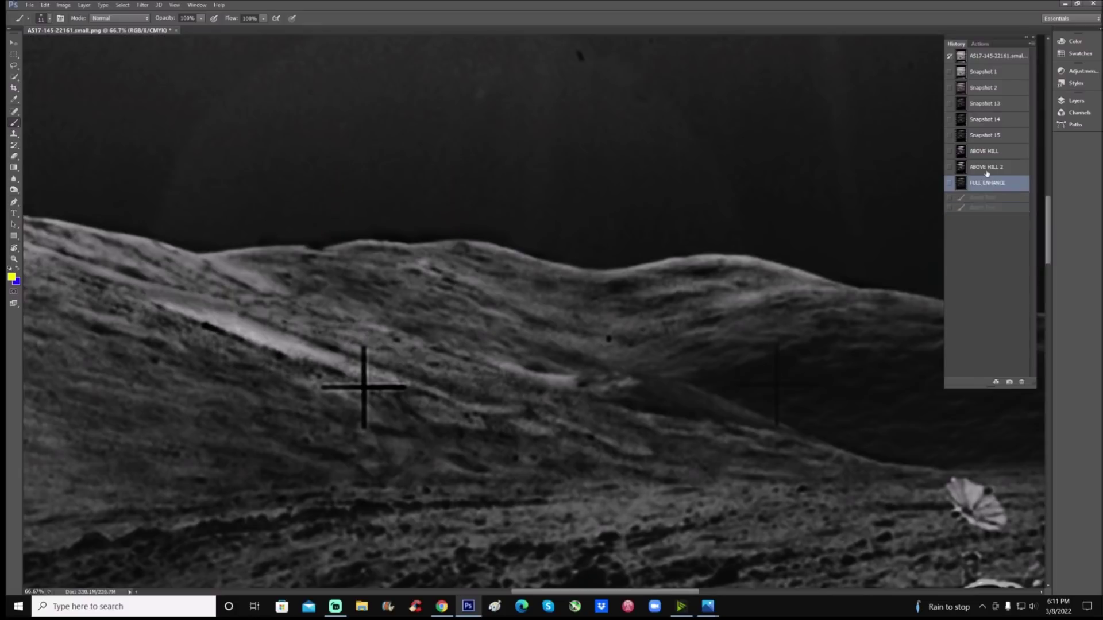
pyautogui.click(1005, 75)
pyautogui.moveTo(585, 592); pyautogui.dragTo(540, 592)
# Step: Zoom out to 50%, circle the faint shape at the left crosshair, then view ABOVE HILL and FULL ENHANCE
pyautogui.hotkey('ctrl', '-')
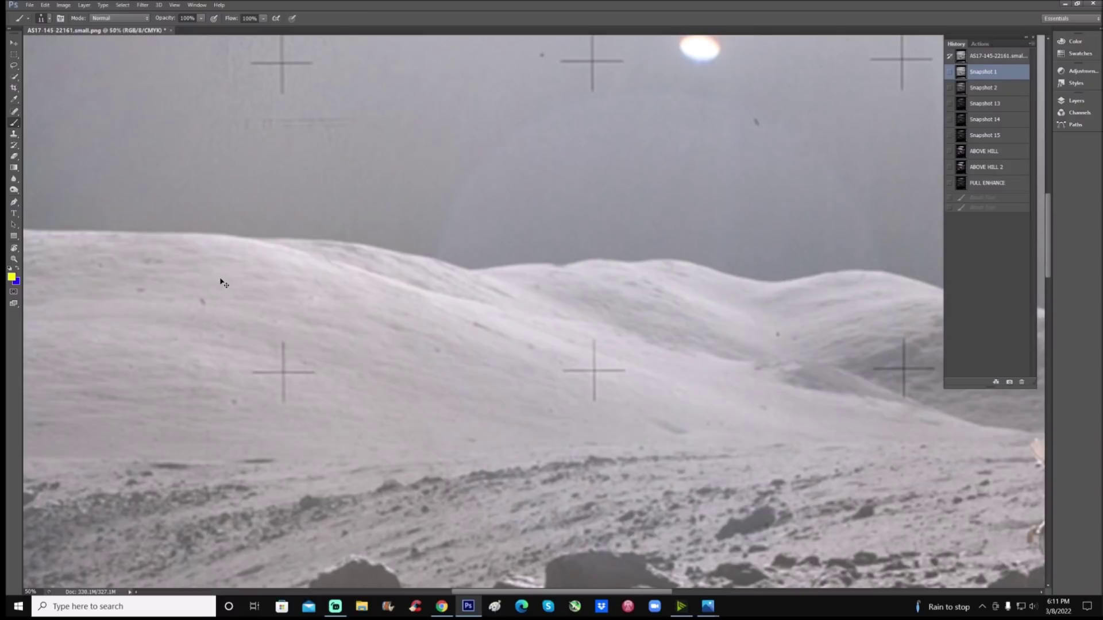
pyautogui.scroll(5, 220, 282)
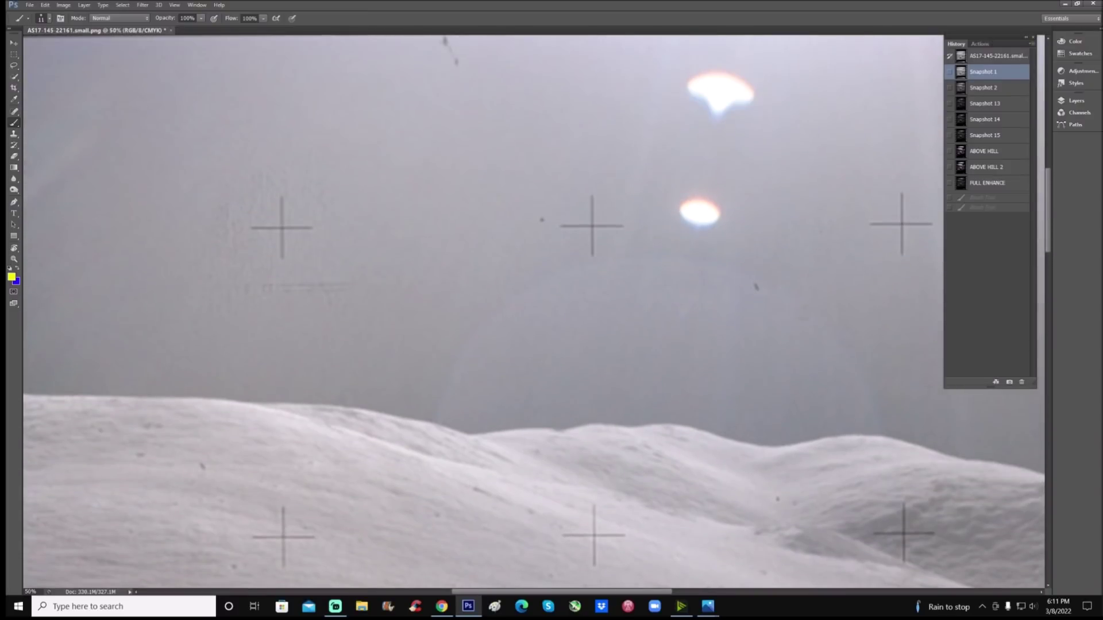
pyautogui.moveTo(325, 136)
pyautogui.mouseDown()
pyautogui.moveTo(276, 131)
pyautogui.moveTo(218, 150)
pyautogui.moveTo(153, 273)
pyautogui.moveTo(171, 371)
pyautogui.moveTo(333, 400)
pyautogui.moveTo(421, 227)
pyautogui.moveTo(319, 140)
pyautogui.mouseUp()
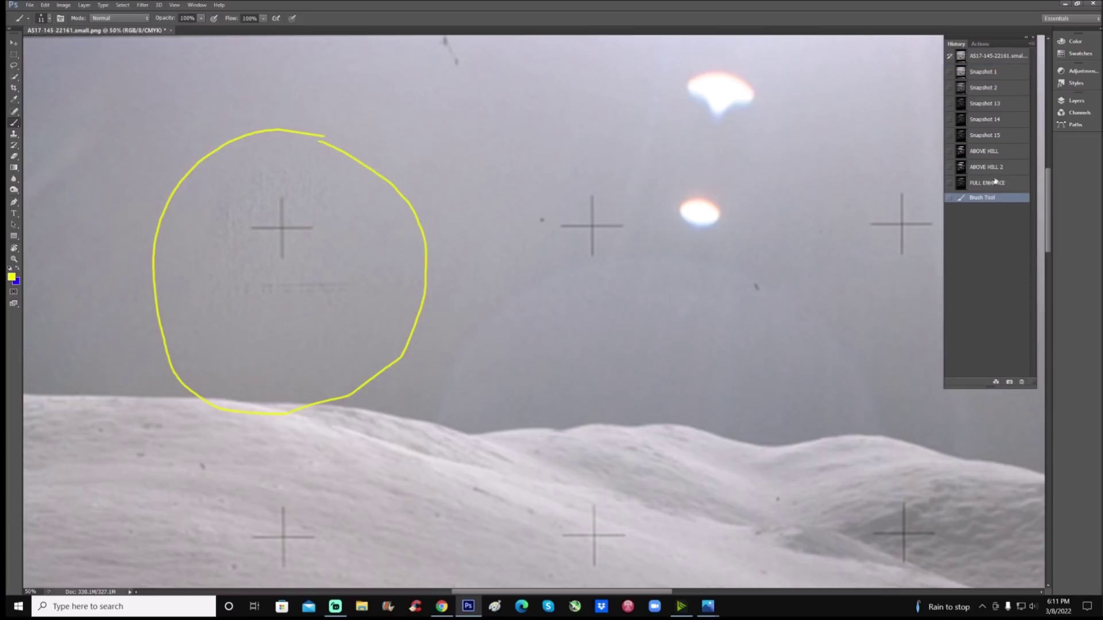
pyautogui.click(1004, 154)
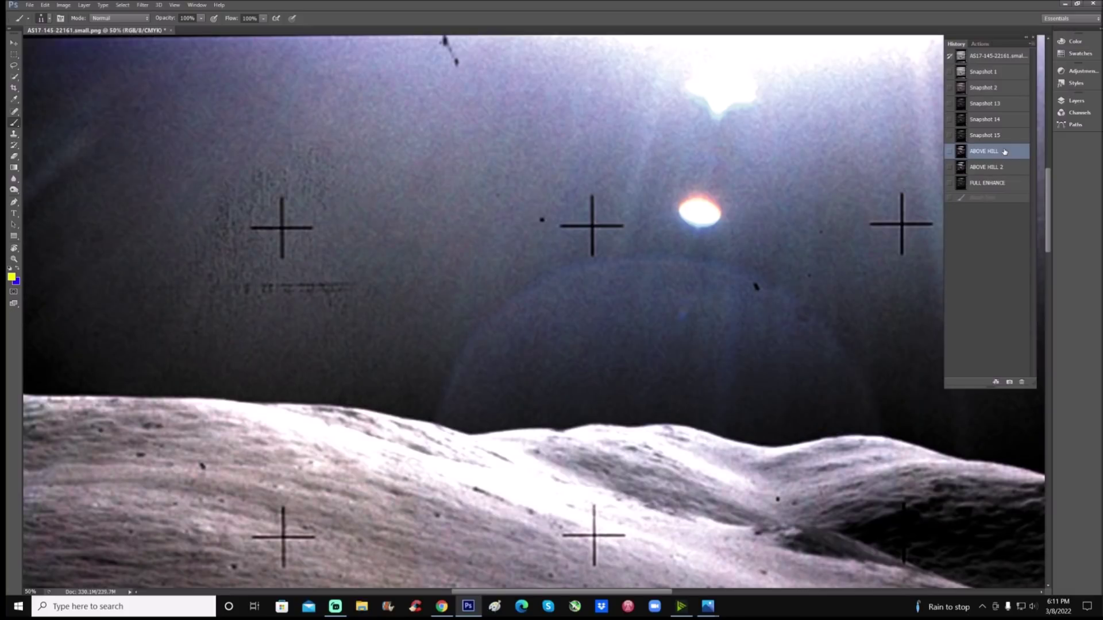
pyautogui.click(992, 183)
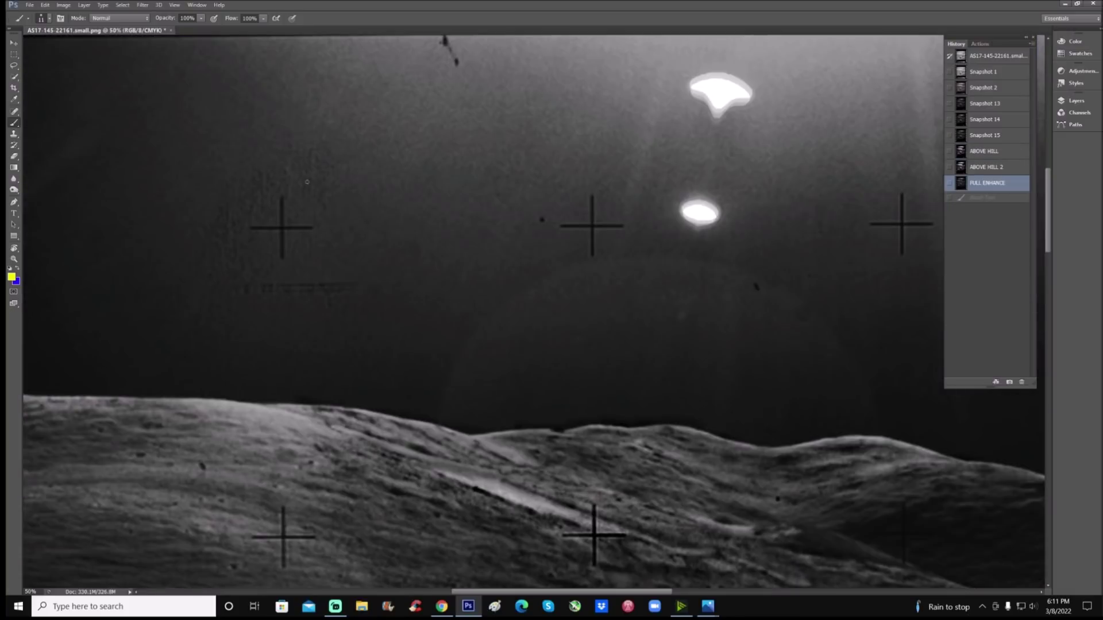
# Step: Outline two faint marks and a small hook by the left crosshair, then revert to ABOVE HILL
pyautogui.moveTo(300, 171)
pyautogui.mouseDown()
pyautogui.moveTo(335, 195)
pyautogui.moveTo(301, 185)
pyautogui.moveTo(353, 239)
pyautogui.moveTo(363, 233)
pyautogui.moveTo(366, 217)
pyautogui.moveTo(334, 192)
pyautogui.mouseUp()
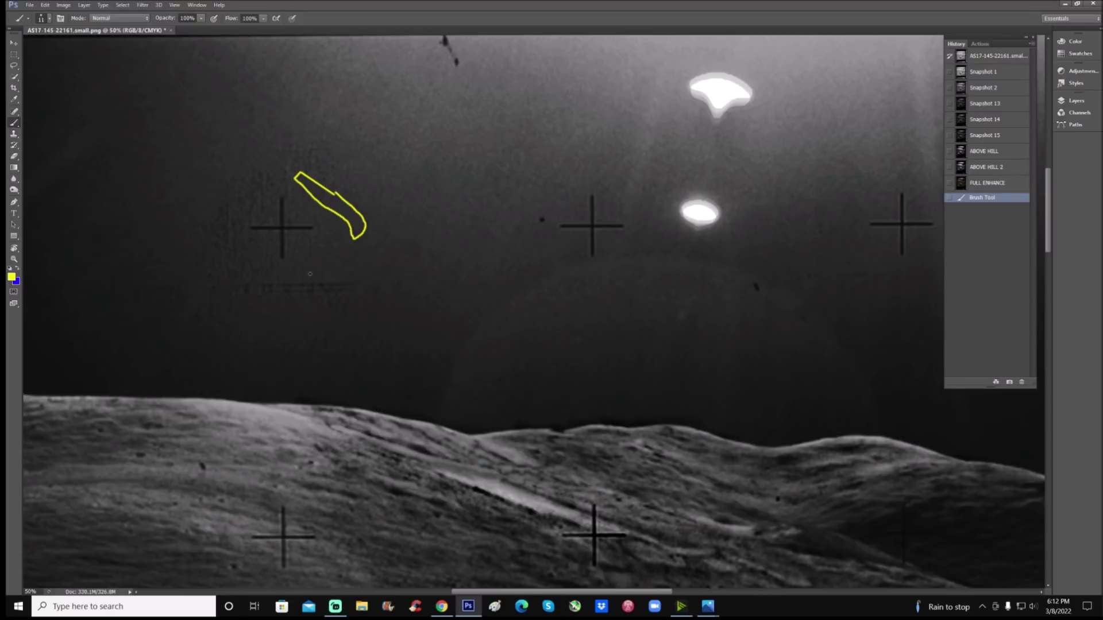
pyautogui.moveTo(293, 264)
pyautogui.mouseDown()
pyautogui.moveTo(326, 302)
pyautogui.moveTo(313, 266)
pyautogui.moveTo(331, 285)
pyautogui.moveTo(327, 299)
pyautogui.mouseUp()
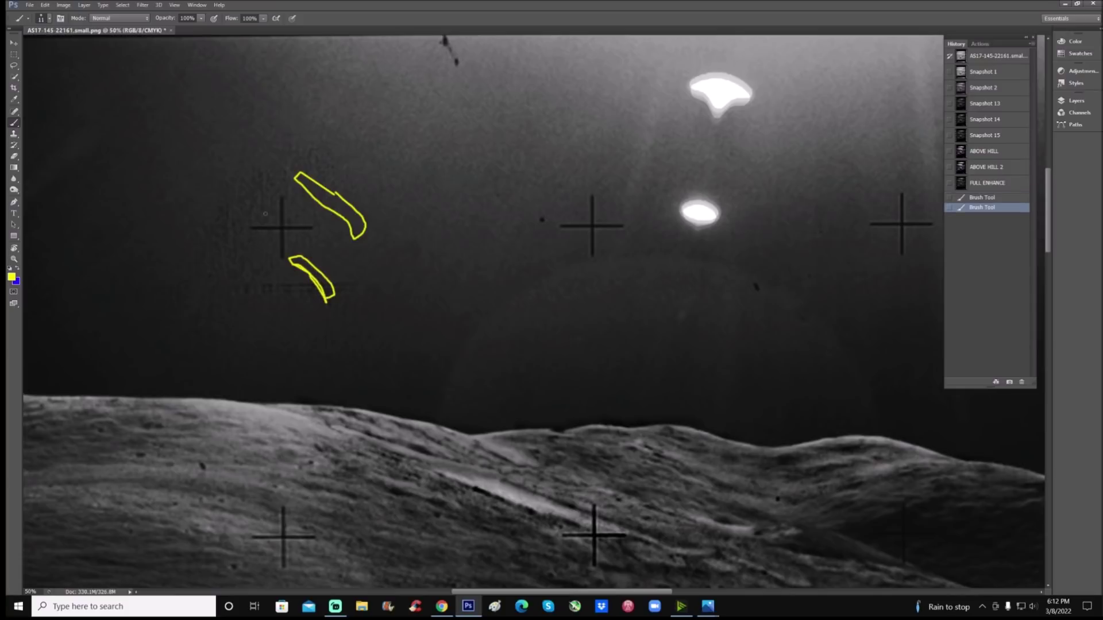
pyautogui.moveTo(269, 208)
pyautogui.mouseDown()
pyautogui.moveTo(279, 182)
pyautogui.moveTo(226, 215)
pyautogui.moveTo(216, 242)
pyautogui.moveTo(260, 200)
pyautogui.moveTo(270, 205)
pyautogui.mouseUp()
pyautogui.click(984, 151)
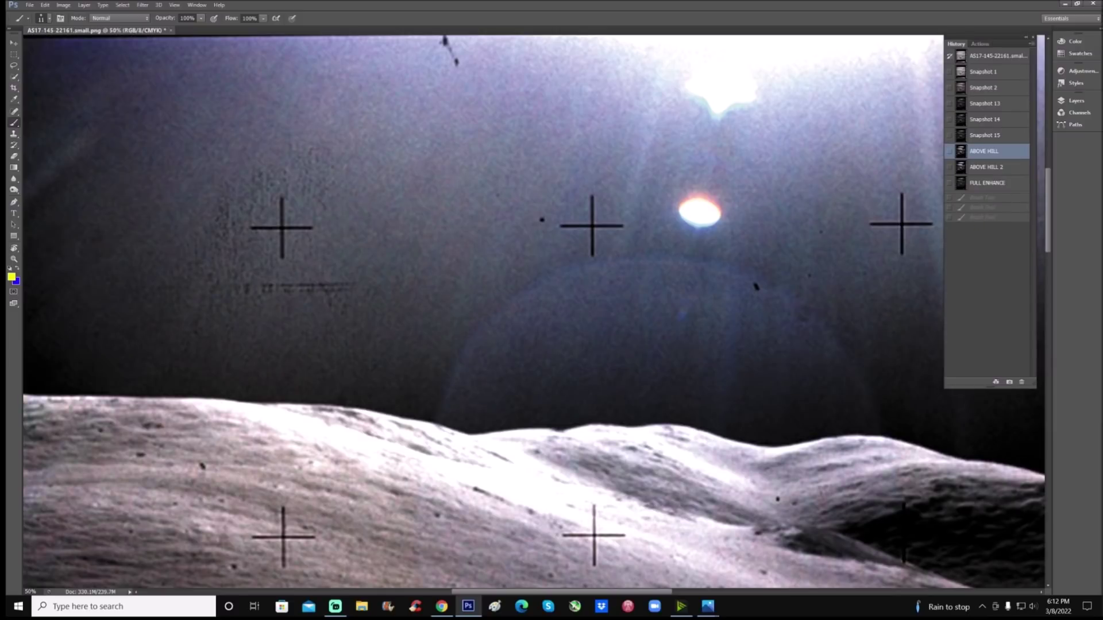
# Step: View the ABOVE HILL 2 snapshot, then revert to the unenhanced Snapshot 1
pyautogui.click(994, 167)
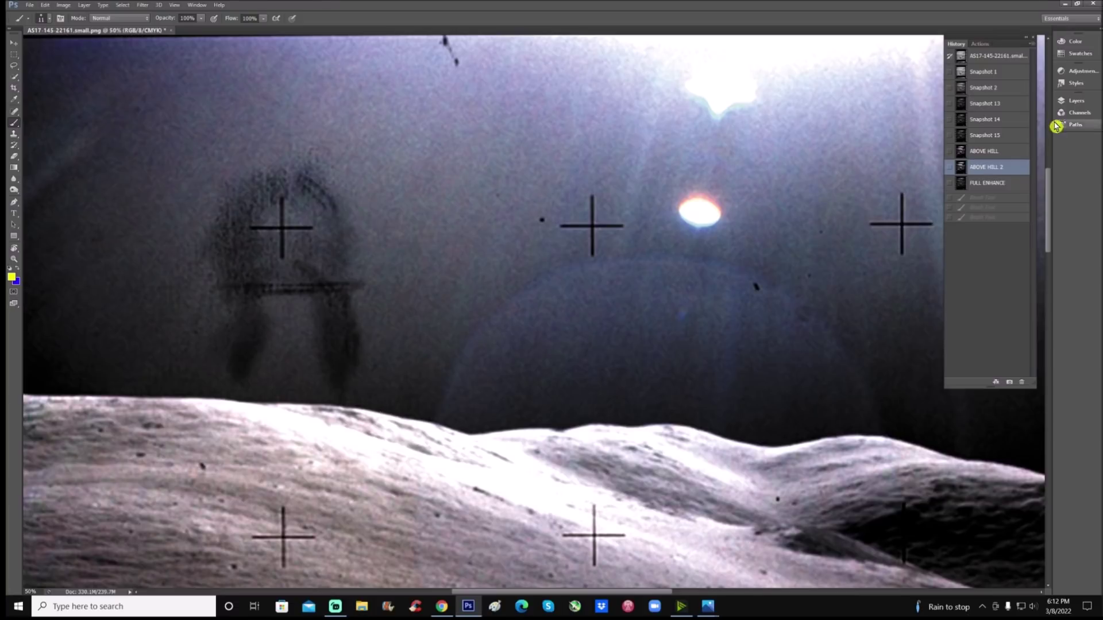
pyautogui.click(1007, 71)
pyautogui.scroll(-5, 648, 329)
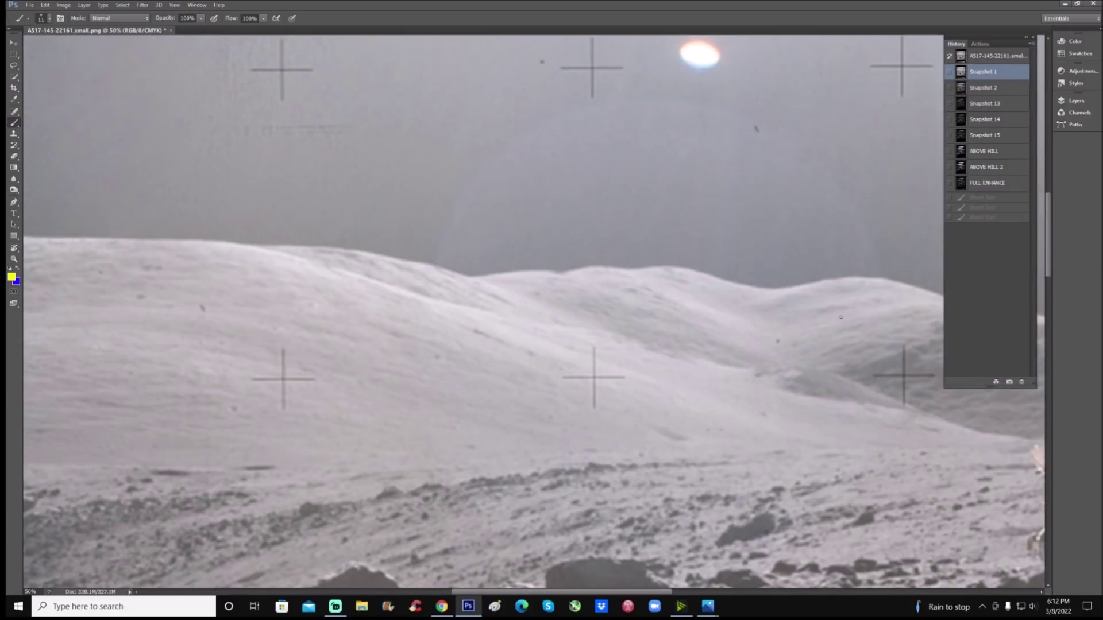
# Step: On FULL ENHANCE, trace yellow lines along the bright hillside streak and upper slope
pyautogui.click(988, 182)
pyautogui.moveTo(504, 321)
pyautogui.mouseDown()
pyautogui.moveTo(681, 386)
pyautogui.moveTo(732, 390)
pyautogui.mouseUp()
pyautogui.moveTo(355, 278)
pyautogui.mouseDown()
pyautogui.moveTo(500, 317)
pyautogui.moveTo(431, 304)
pyautogui.moveTo(468, 329)
pyautogui.moveTo(666, 399)
pyautogui.moveTo(700, 402)
pyautogui.moveTo(714, 385)
pyautogui.mouseUp()
# Step: Add two yellow arrows at the streak, then discard them back to FULL ENHANCE and Snapshot 1
pyautogui.moveTo(590, 195); pyautogui.dragTo(574, 324)
pyautogui.moveTo(681, 203); pyautogui.dragTo(662, 345)
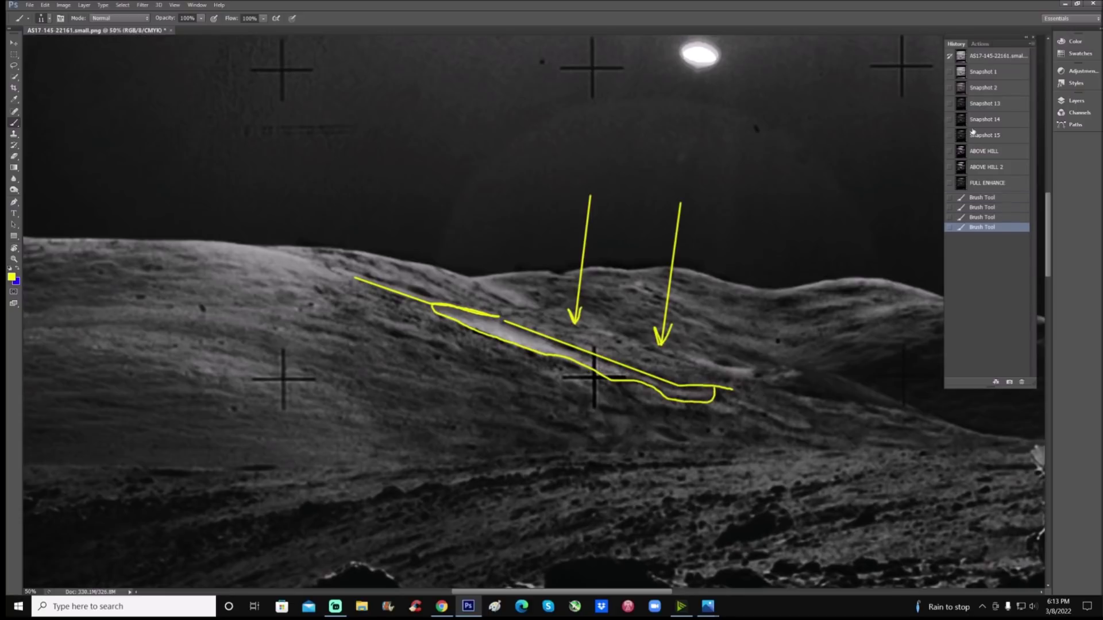
pyautogui.click(1004, 184)
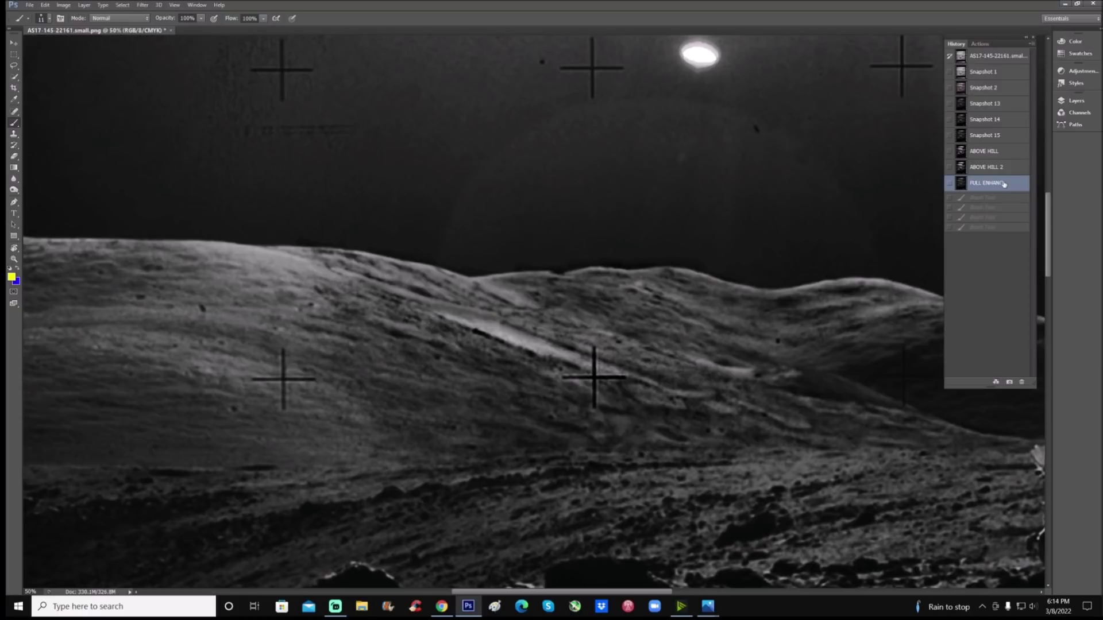
pyautogui.click(1000, 73)
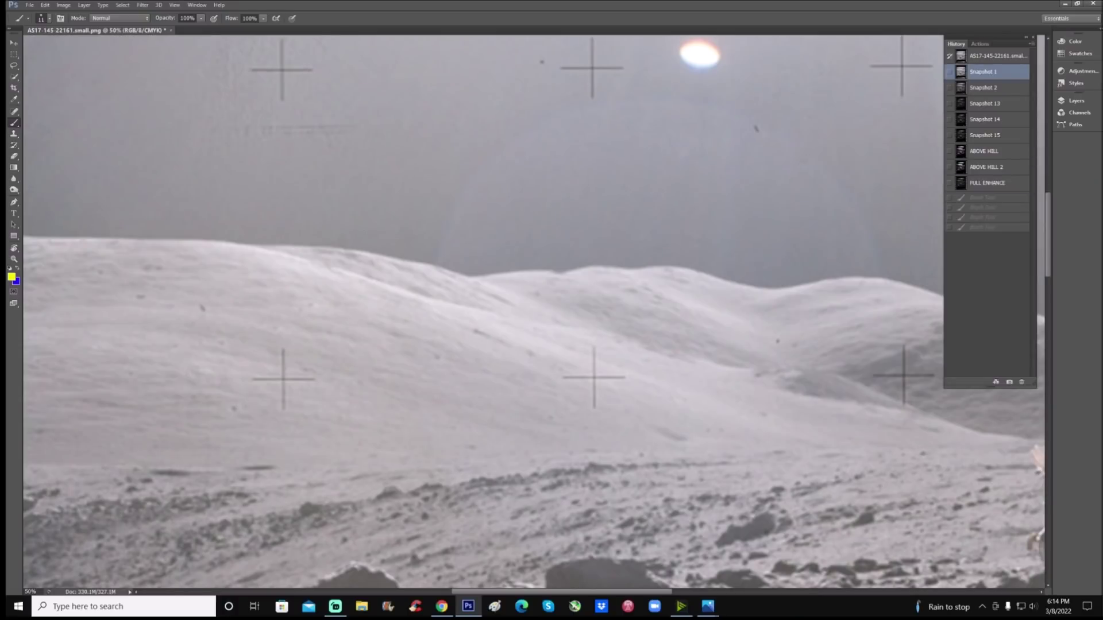
# Step: Proof the image as the Working Black Plate via View > Proof Setup
pyautogui.click(174, 5)
pyautogui.moveTo(183, 17)
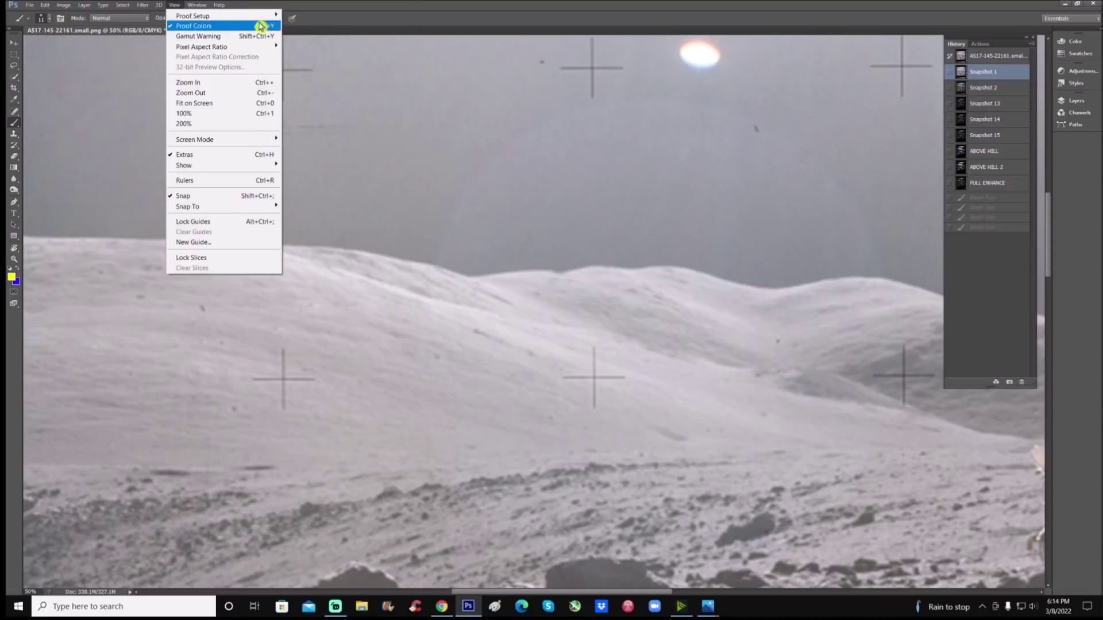
pyautogui.click(354, 72)
# Step: Apply Brightness/Contrast with brightness -150 and raised contrast
pyautogui.click(63, 5)
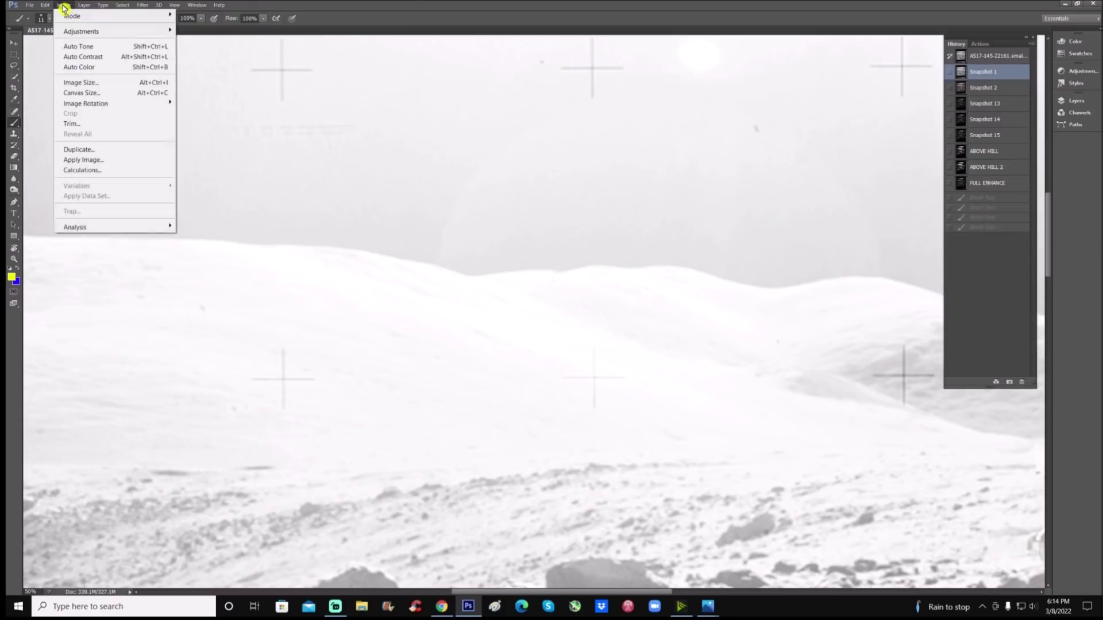
pyautogui.moveTo(89, 31)
pyautogui.click(211, 30)
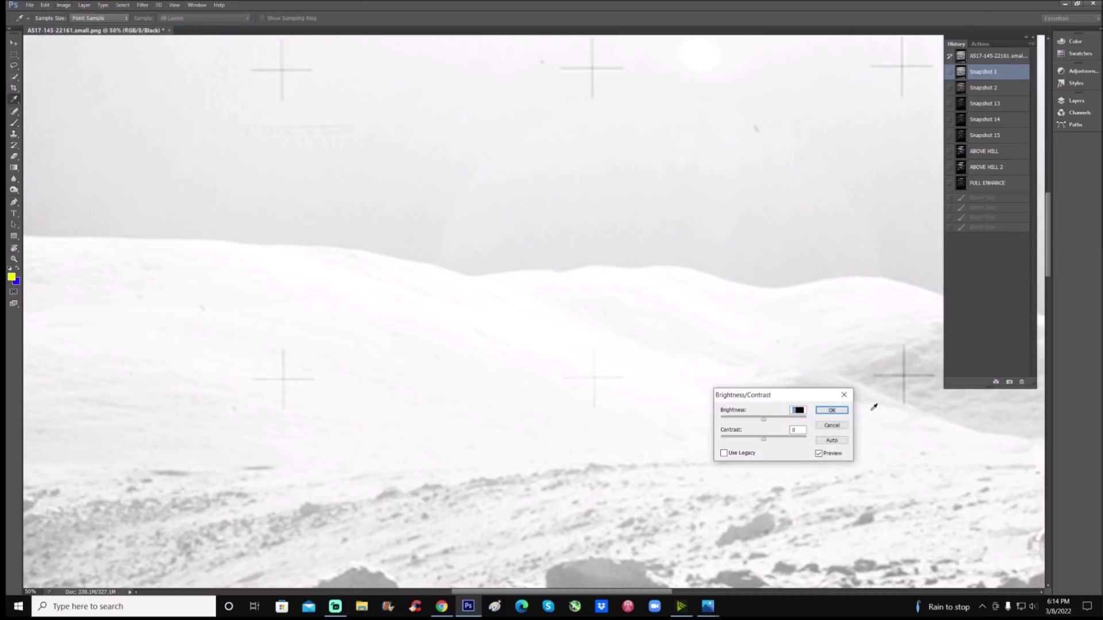
pyautogui.moveTo(769, 424); pyautogui.dragTo(815, 439)
pyautogui.click(763, 440)
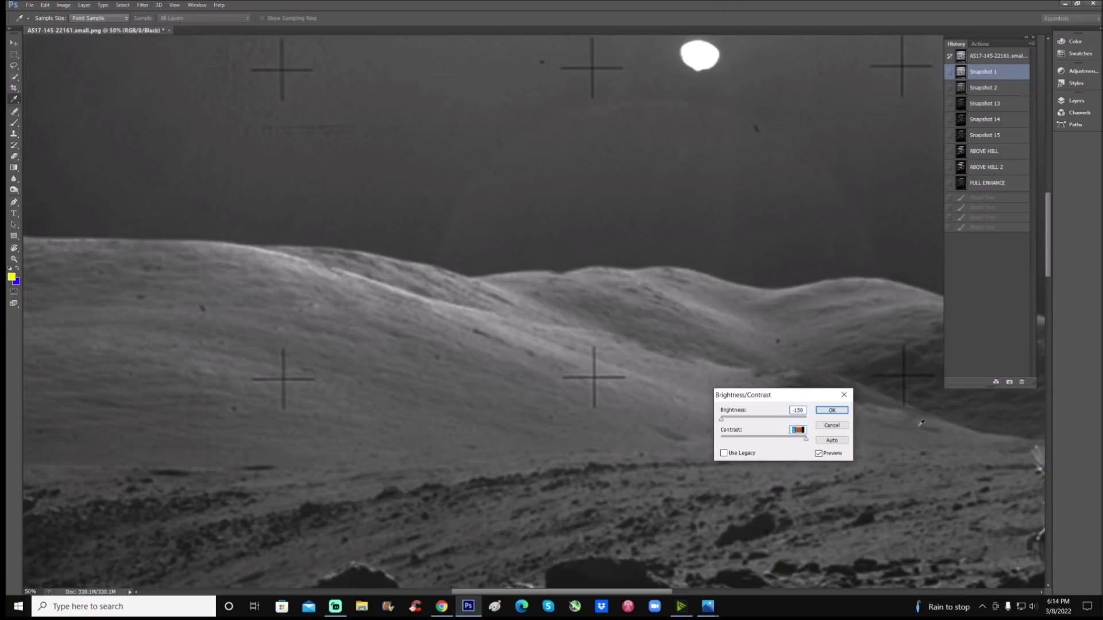
pyautogui.moveTo(812, 397); pyautogui.dragTo(211, 232)
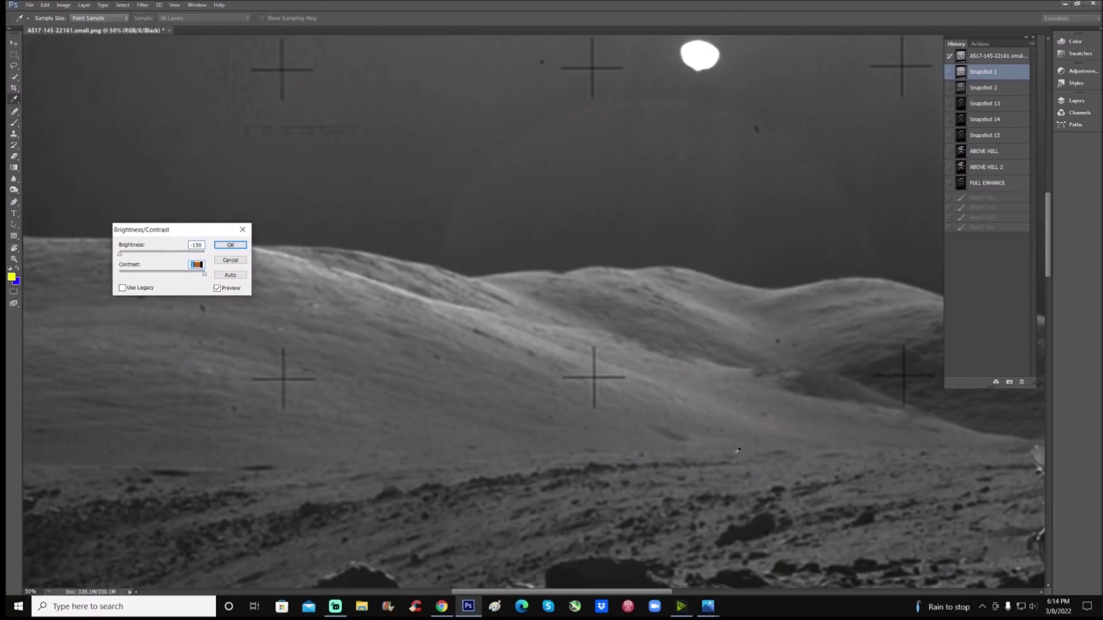
pyautogui.click(229, 245)
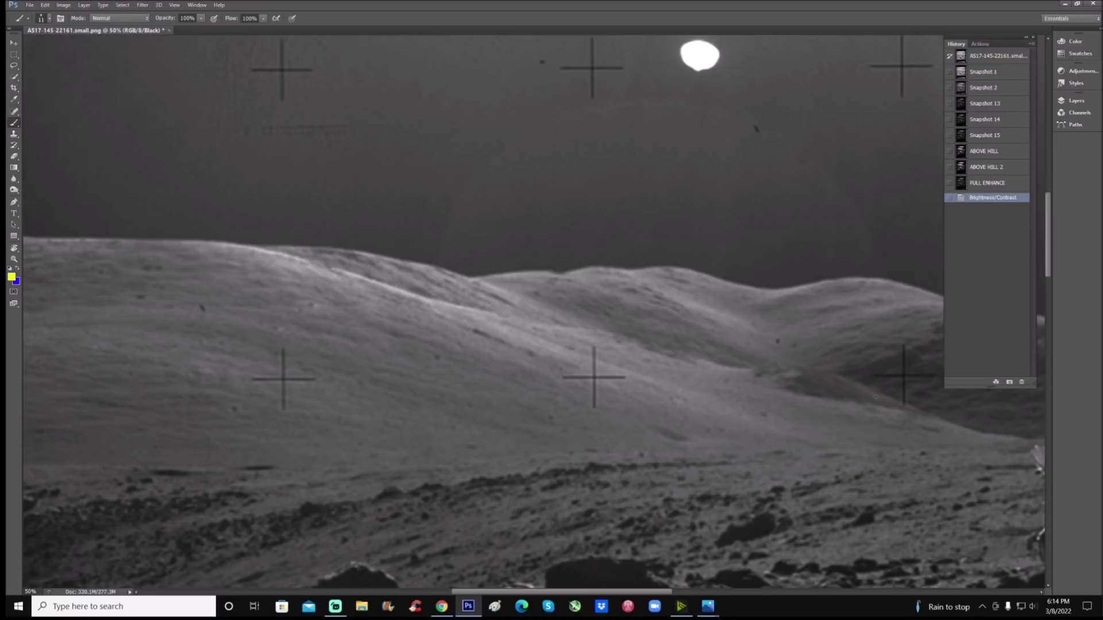
# Step: Paint white marks: circle the right-of-centre patch, an arrow up the slope, the crest streak outline; then show FULL ENHANCE
pyautogui.moveTo(877, 395)
pyautogui.mouseDown()
pyautogui.moveTo(816, 393)
pyautogui.moveTo(797, 424)
pyautogui.moveTo(930, 444)
pyautogui.moveTo(889, 397)
pyautogui.moveTo(862, 394)
pyautogui.mouseUp()
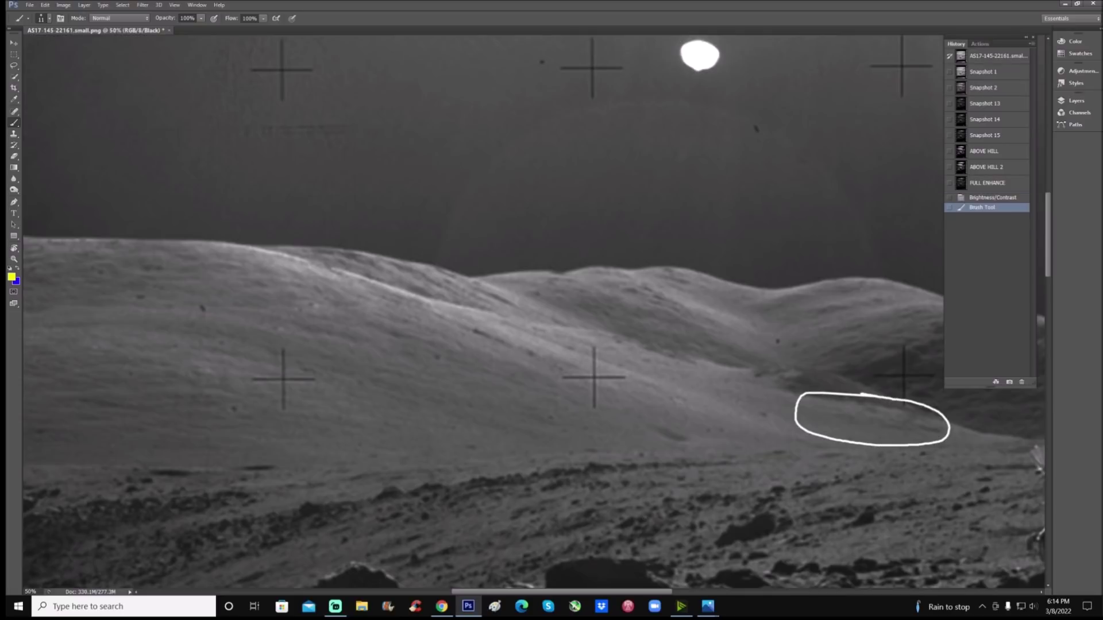
pyautogui.moveTo(505, 320); pyautogui.dragTo(599, 329)
pyautogui.moveTo(505, 320); pyautogui.dragTo(719, 400)
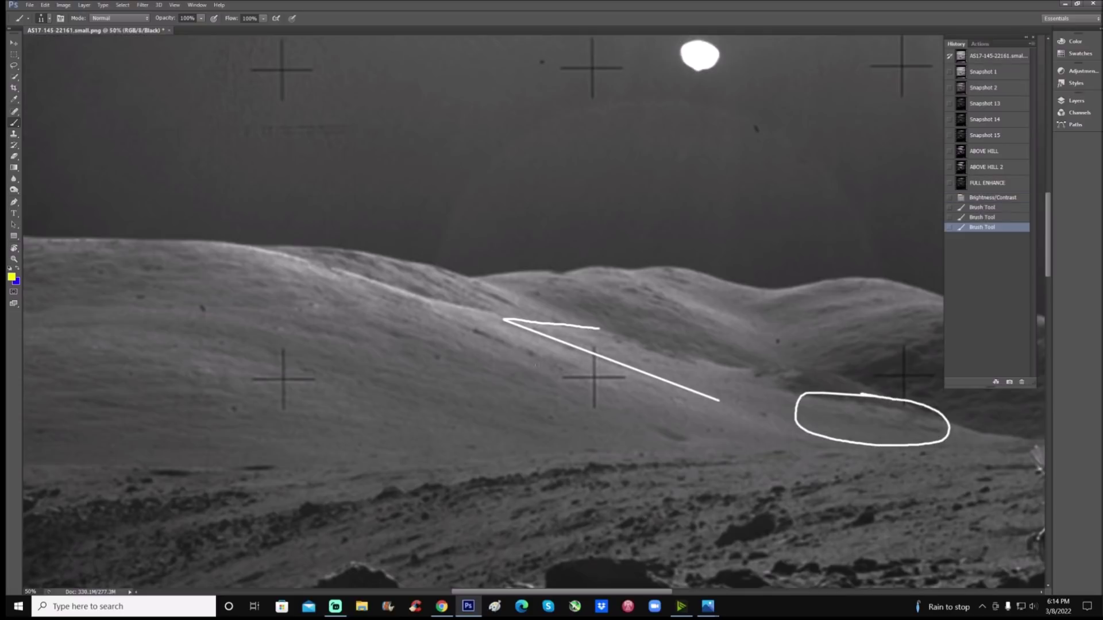
pyautogui.moveTo(299, 260)
pyautogui.mouseDown()
pyautogui.moveTo(598, 377)
pyautogui.moveTo(440, 315)
pyautogui.moveTo(496, 314)
pyautogui.mouseUp()
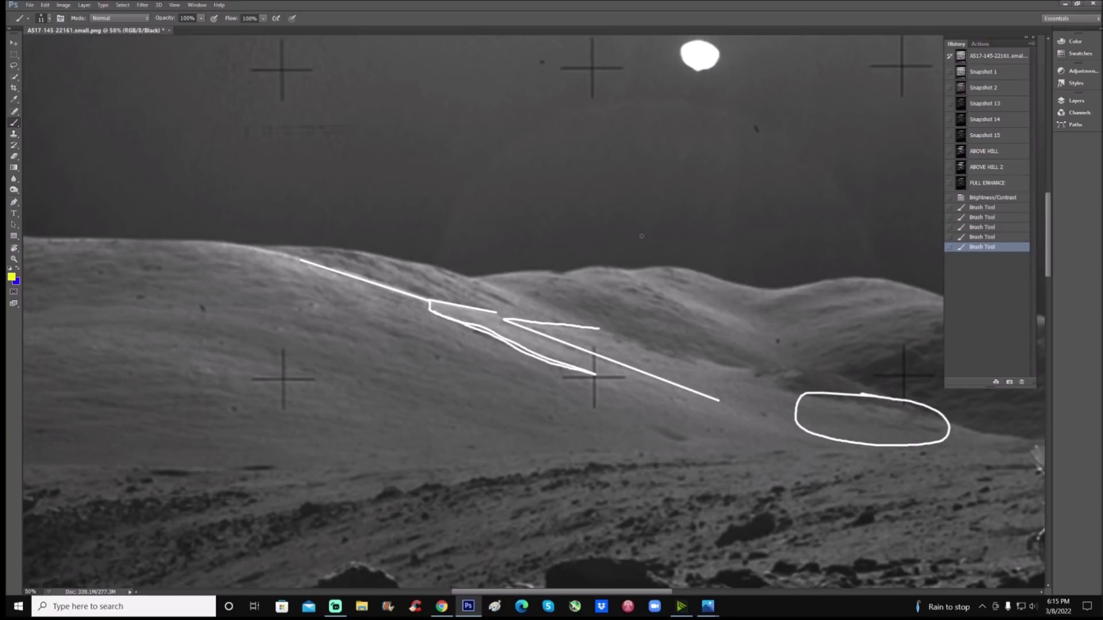
pyautogui.click(980, 182)
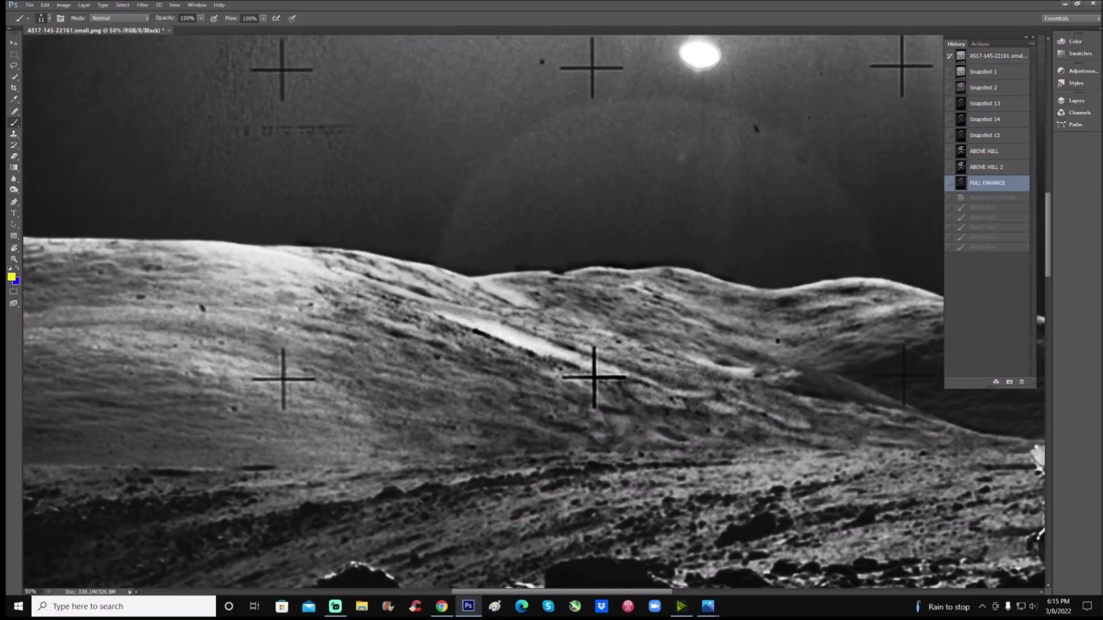
# Step: Undo once, pan to the rover and film edge, and proof the photo as Working CMYK
pyautogui.hotkey('ctrl', 'z')
pyautogui.moveTo(641, 592); pyautogui.dragTo(791, 592)
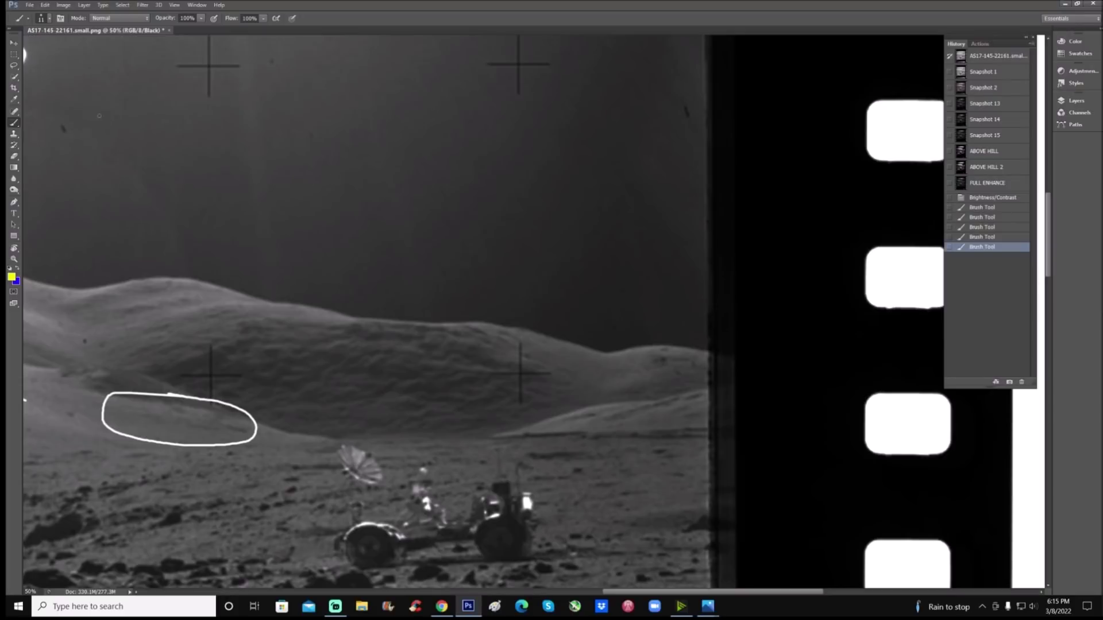
pyautogui.click(174, 5)
pyautogui.moveTo(192, 16)
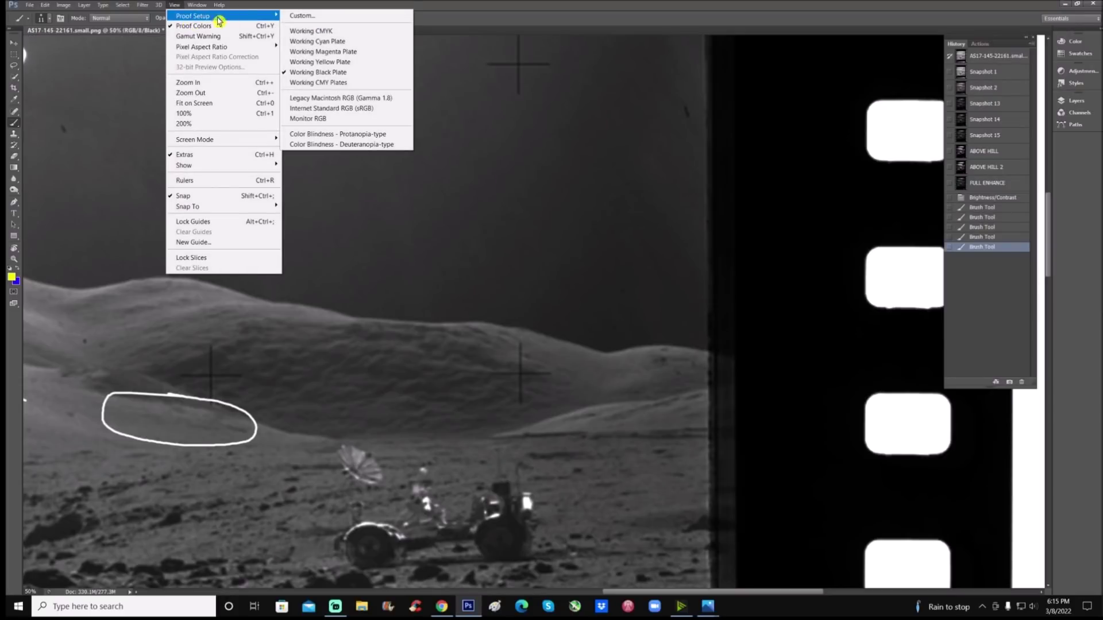
pyautogui.click(327, 31)
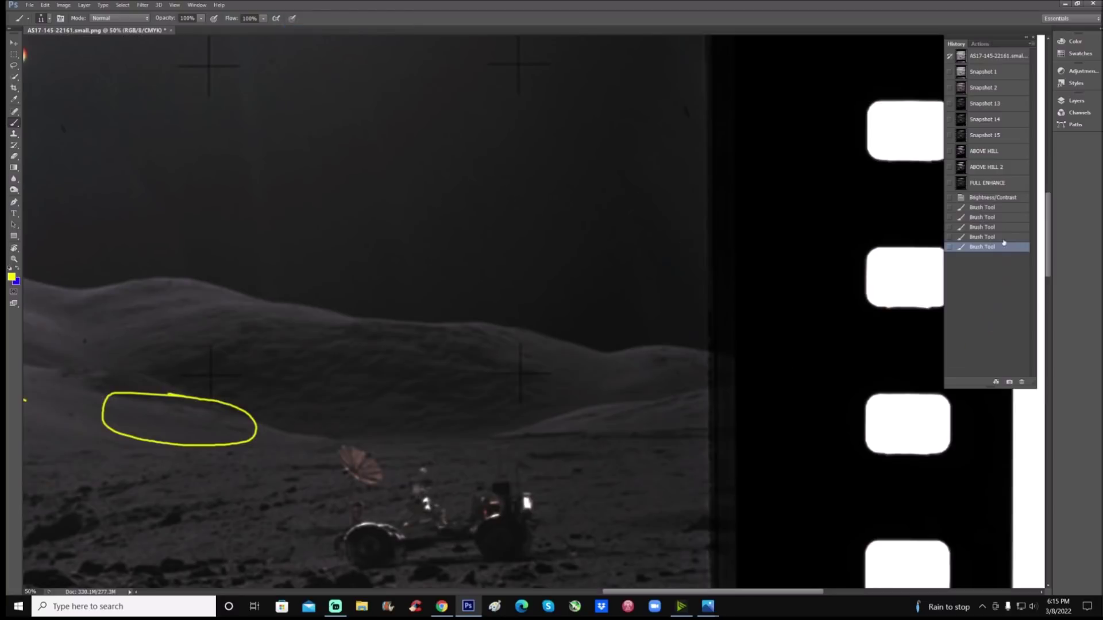
# Step: On Snapshot 1, draw two yellow arrows toward the slope beyond the rover
pyautogui.click(998, 71)
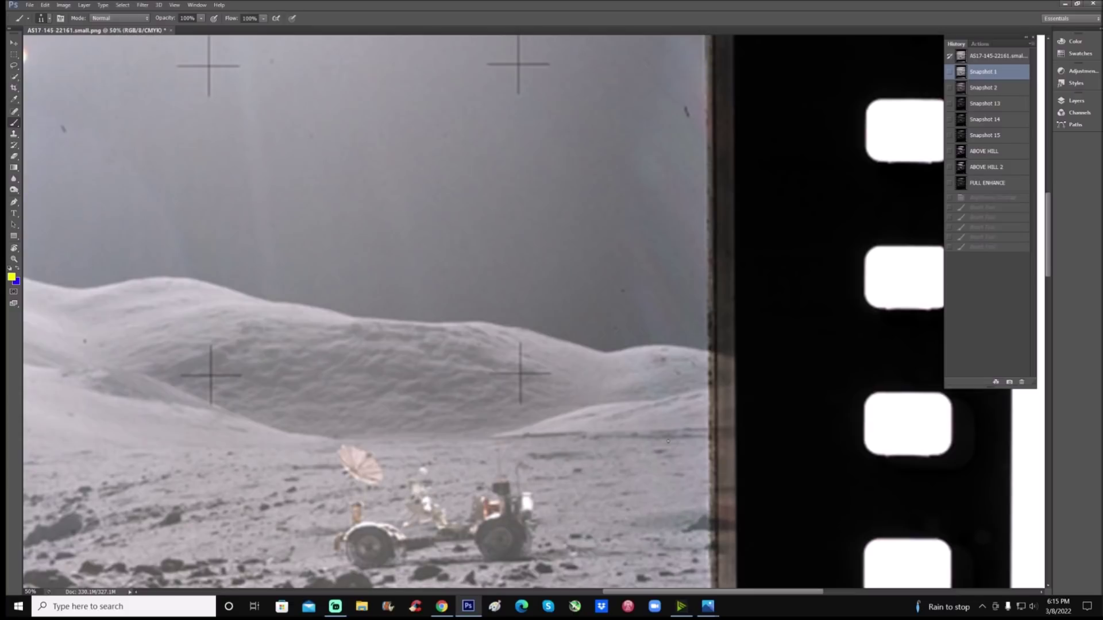
pyautogui.moveTo(668, 441)
pyautogui.mouseDown()
pyautogui.moveTo(626, 520)
pyautogui.moveTo(647, 454)
pyautogui.moveTo(676, 456)
pyautogui.mouseUp()
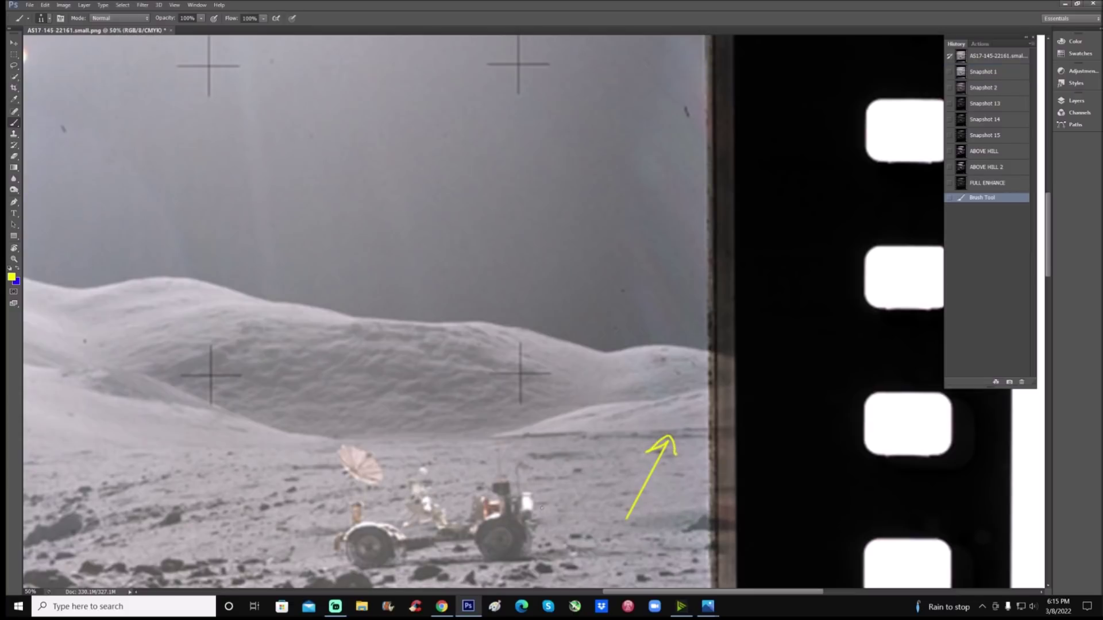
pyautogui.moveTo(562, 440); pyautogui.dragTo(568, 510)
pyautogui.moveTo(559, 456)
pyautogui.mouseDown()
pyautogui.moveTo(563, 440)
pyautogui.moveTo(577, 455)
pyautogui.mouseUp()
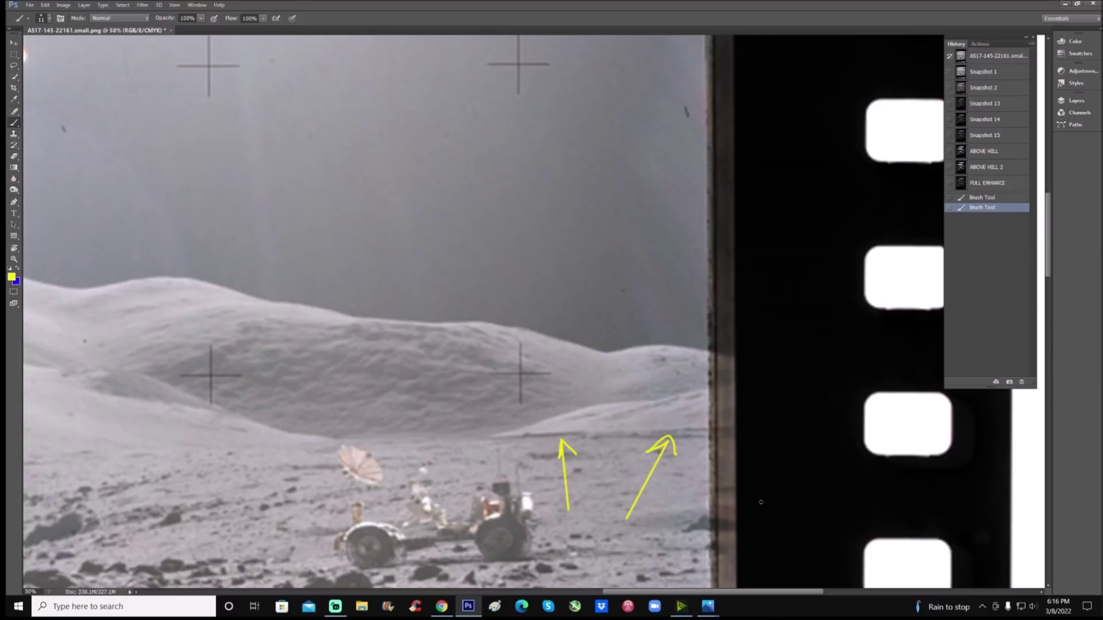
# Step: Compare the bright Snapshot 1, darkened Snapshot 2 and darker purple Snapshot 13 versions
pyautogui.hscroll(-10, 761, 502)
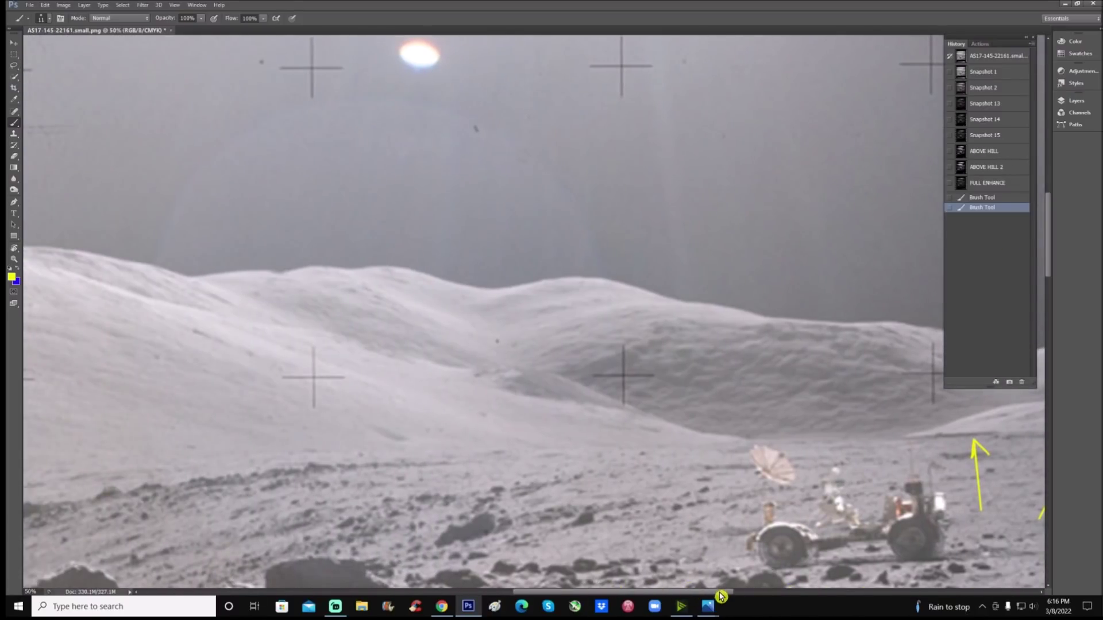
pyautogui.hscroll(10, 771, 484)
pyautogui.scroll(-2, 770, 484)
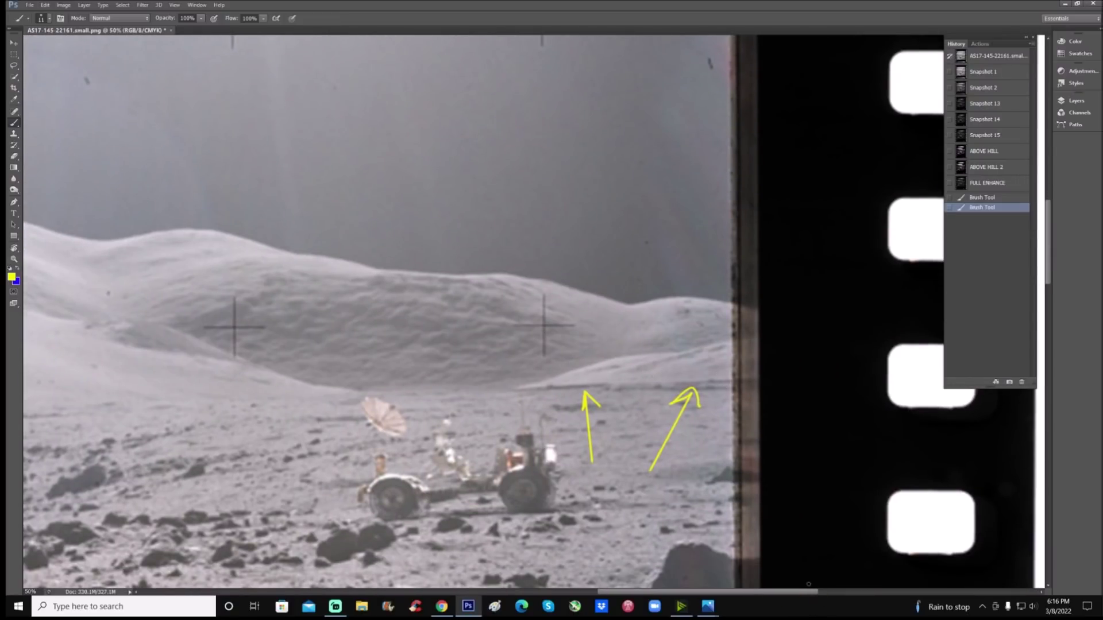
pyautogui.moveTo(805, 591); pyautogui.dragTo(690, 587)
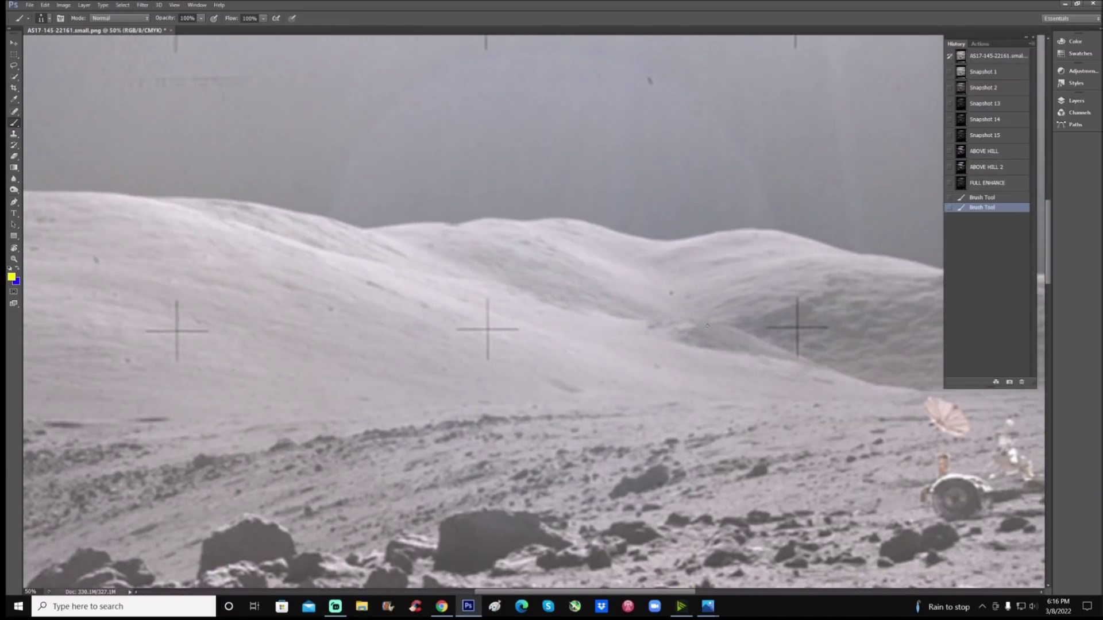
pyautogui.click(1012, 77)
pyautogui.click(1011, 89)
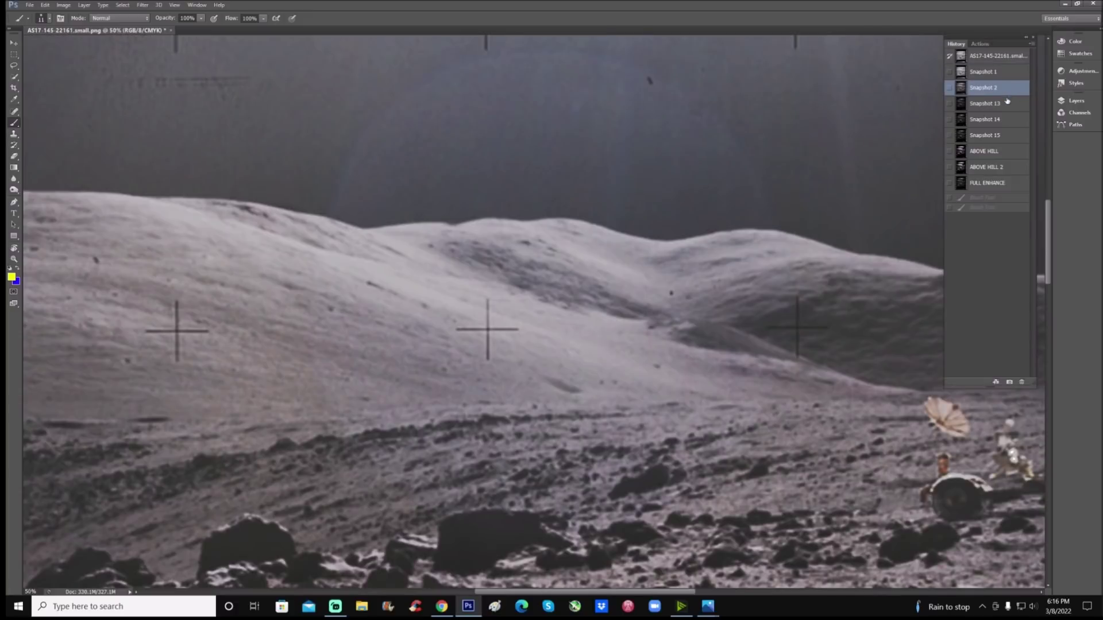
pyautogui.click(1008, 106)
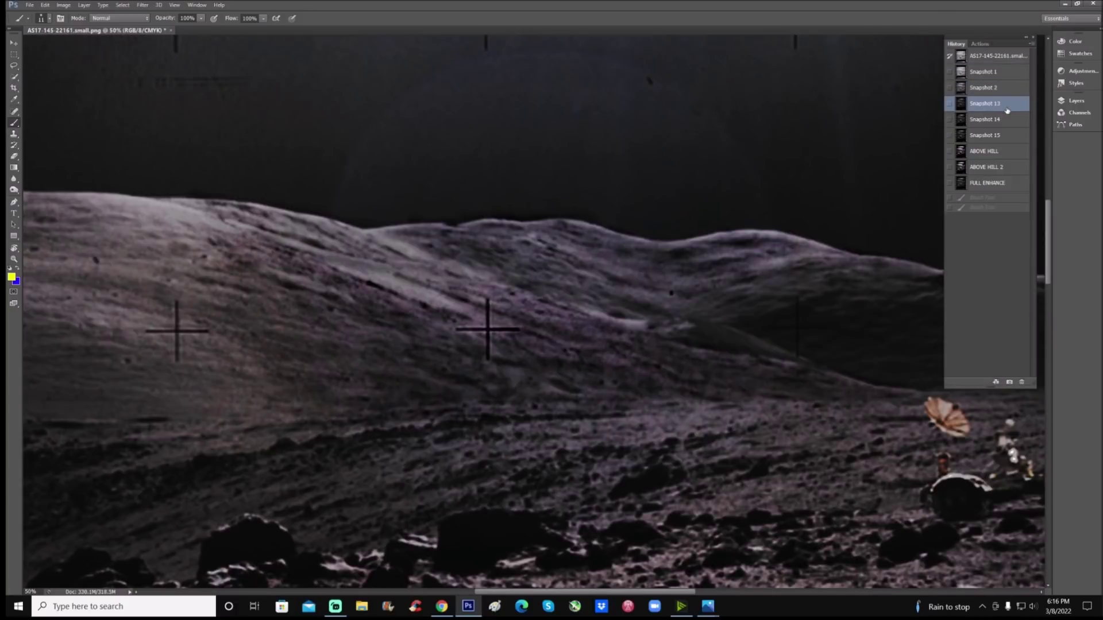
# Step: Check the original again, then brush a yellow arrow on the ridge in Snapshot 13
pyautogui.click(1011, 72)
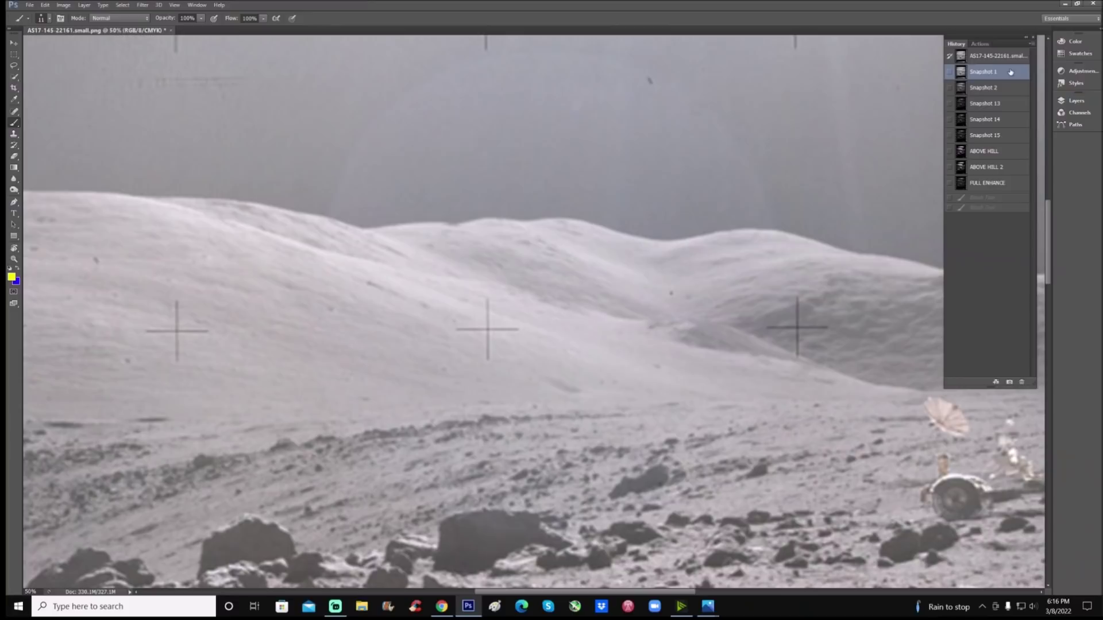
pyautogui.click(1005, 102)
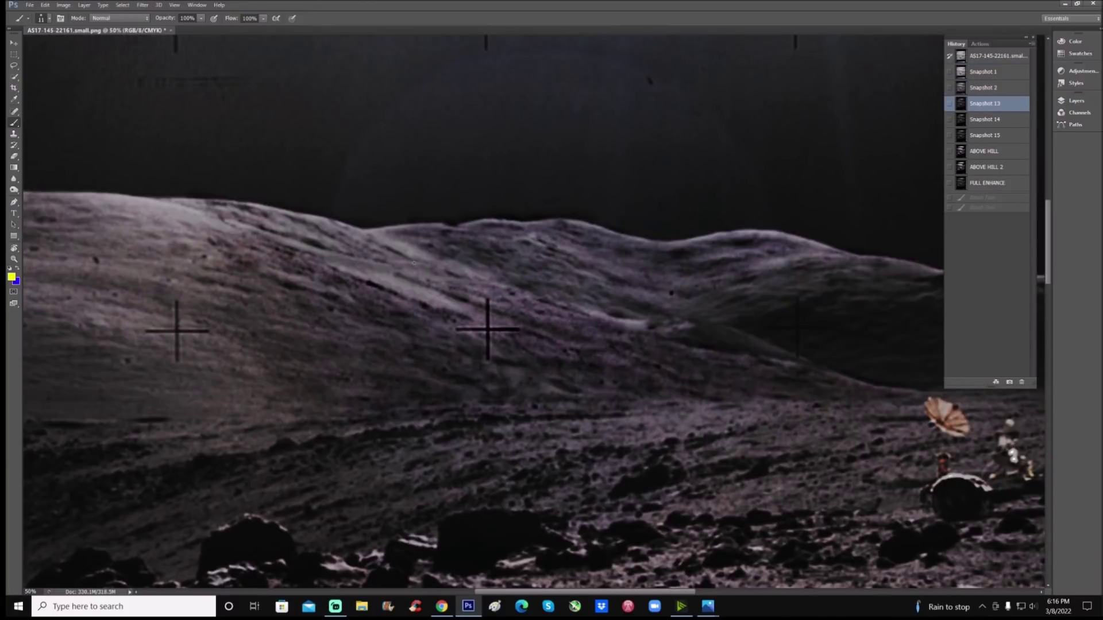
pyautogui.moveTo(407, 284); pyautogui.dragTo(425, 265)
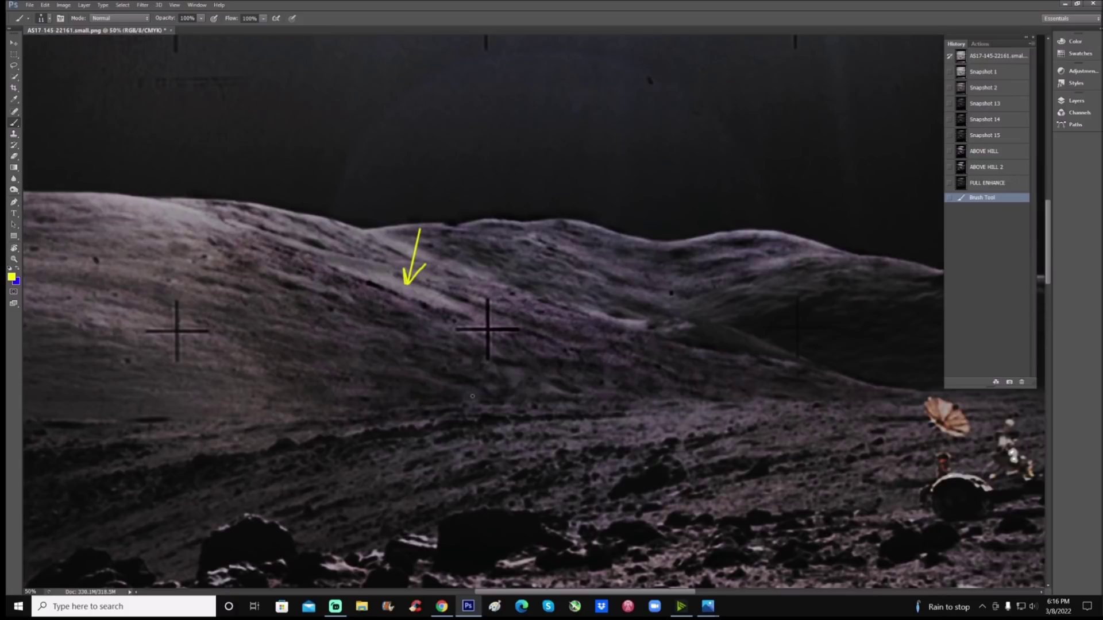
# Step: View the ABOVE HILL 2 and FULL ENHANCE greyscale snapshots, then return to bright Snapshot 1
pyautogui.click(982, 167)
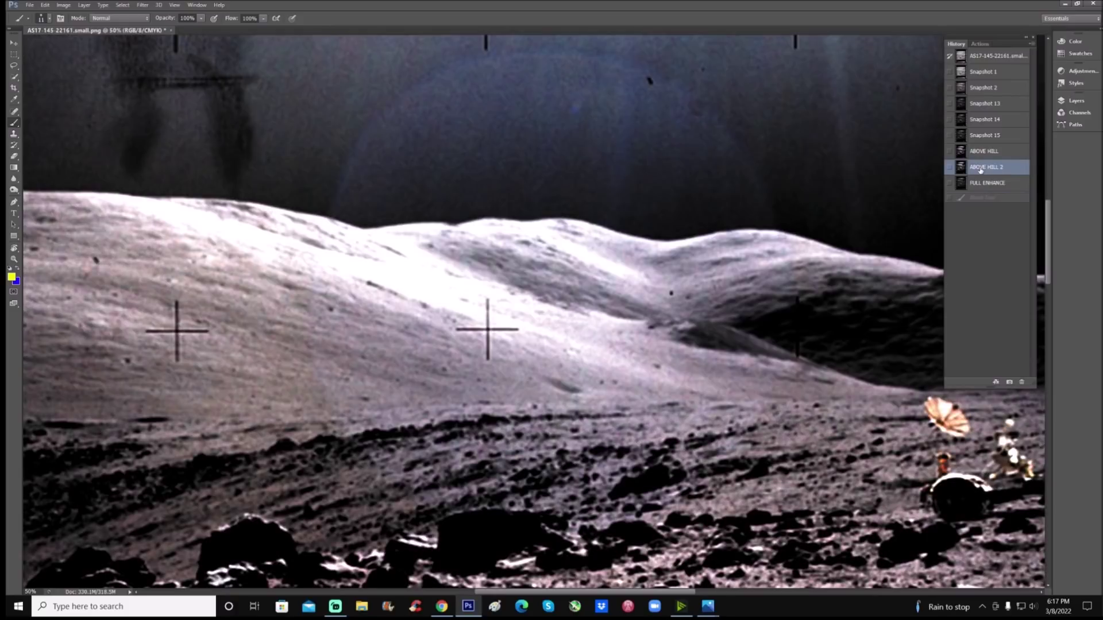
pyautogui.click(993, 183)
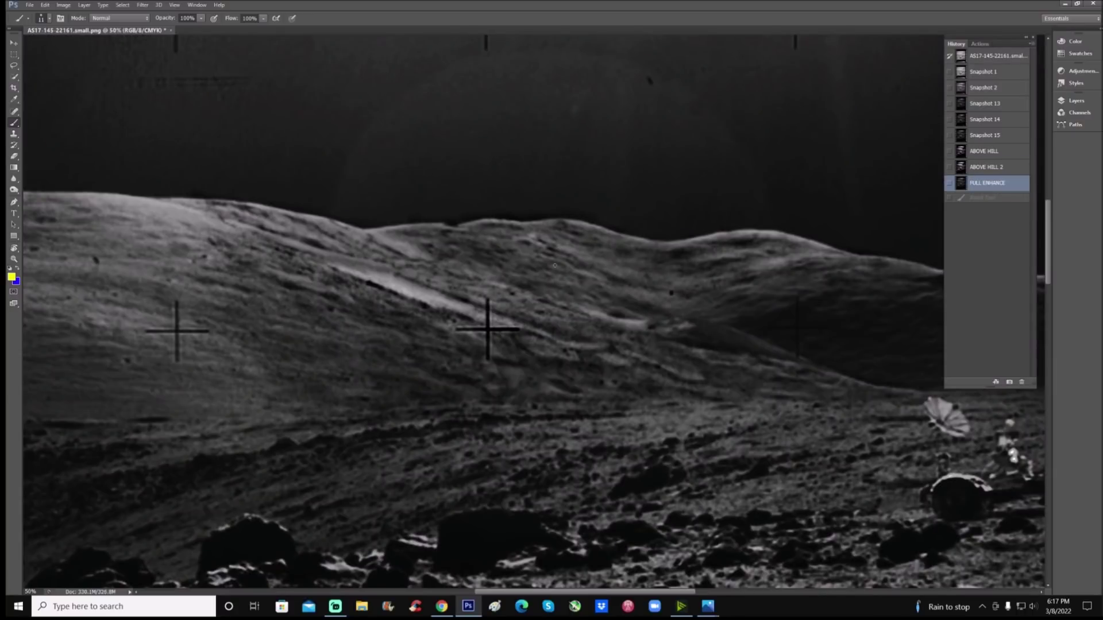
pyautogui.click(1010, 74)
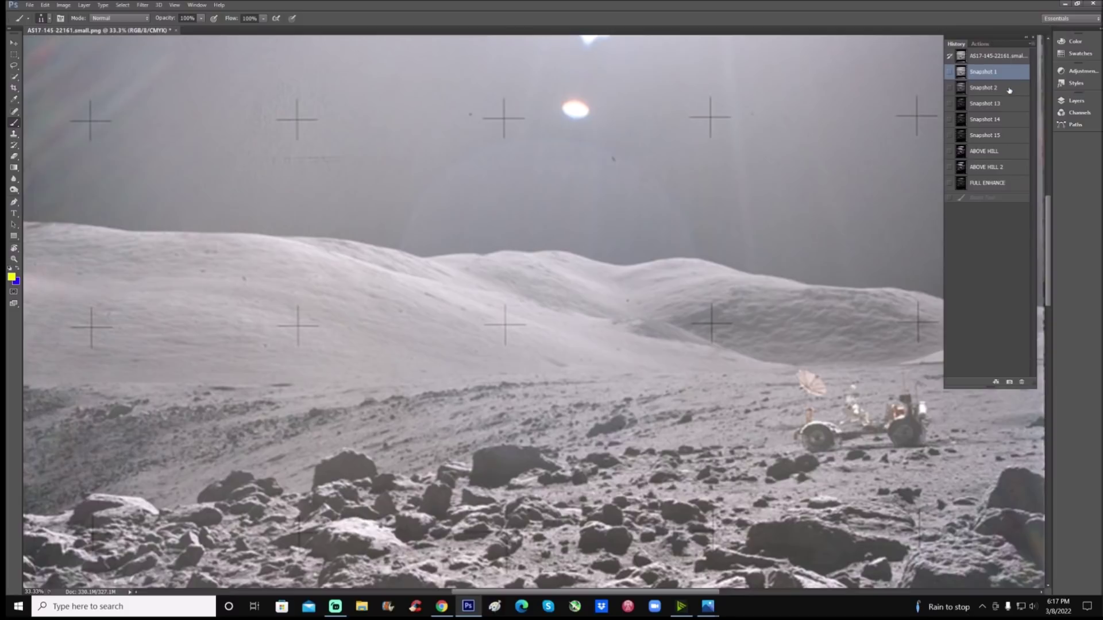
pyautogui.click(1009, 90)
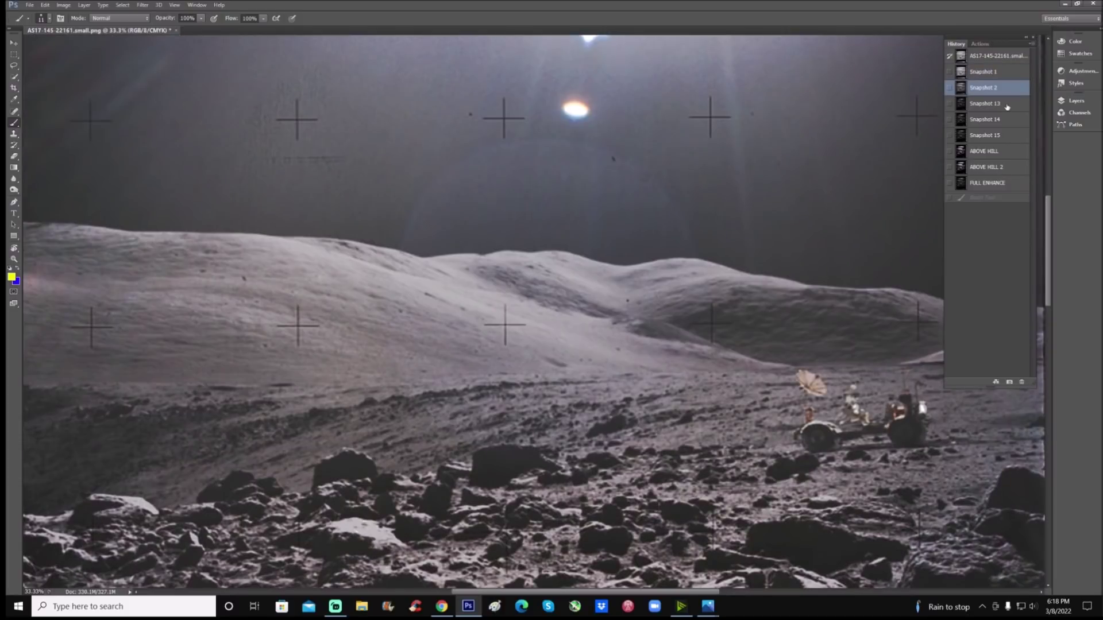
pyautogui.click(1007, 106)
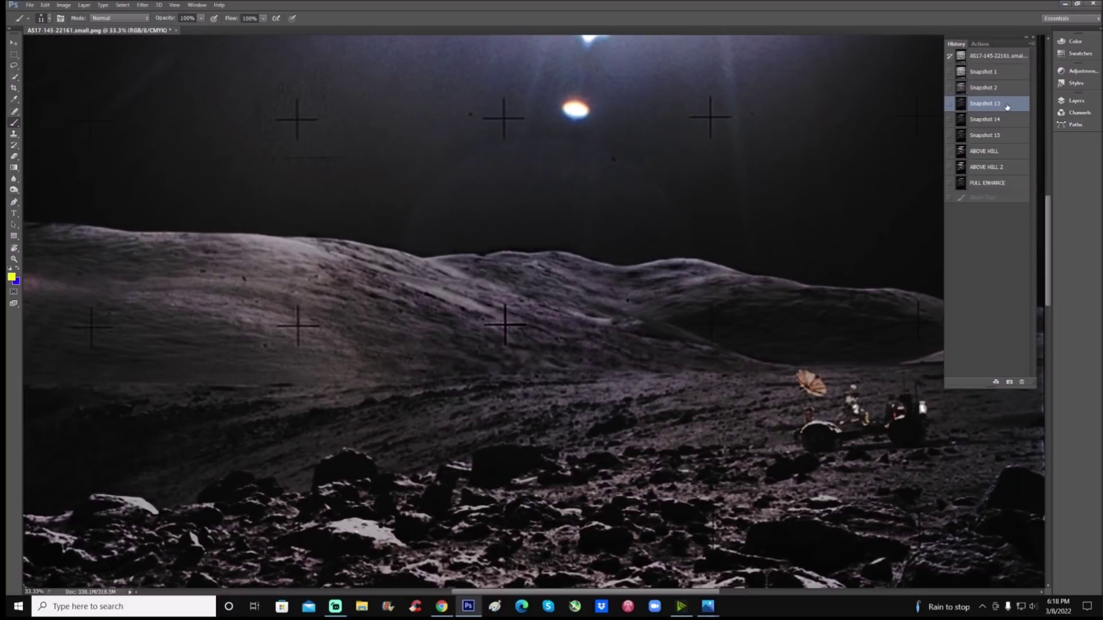
pyautogui.hotkey('ctrl', '+')
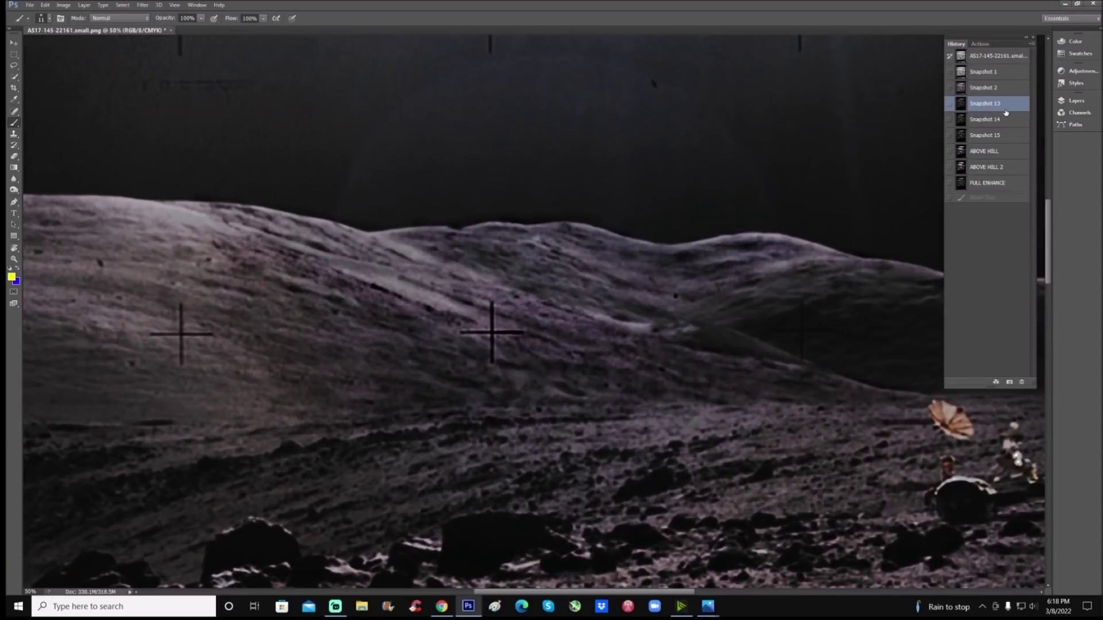
pyautogui.click(1002, 126)
pyautogui.click(988, 182)
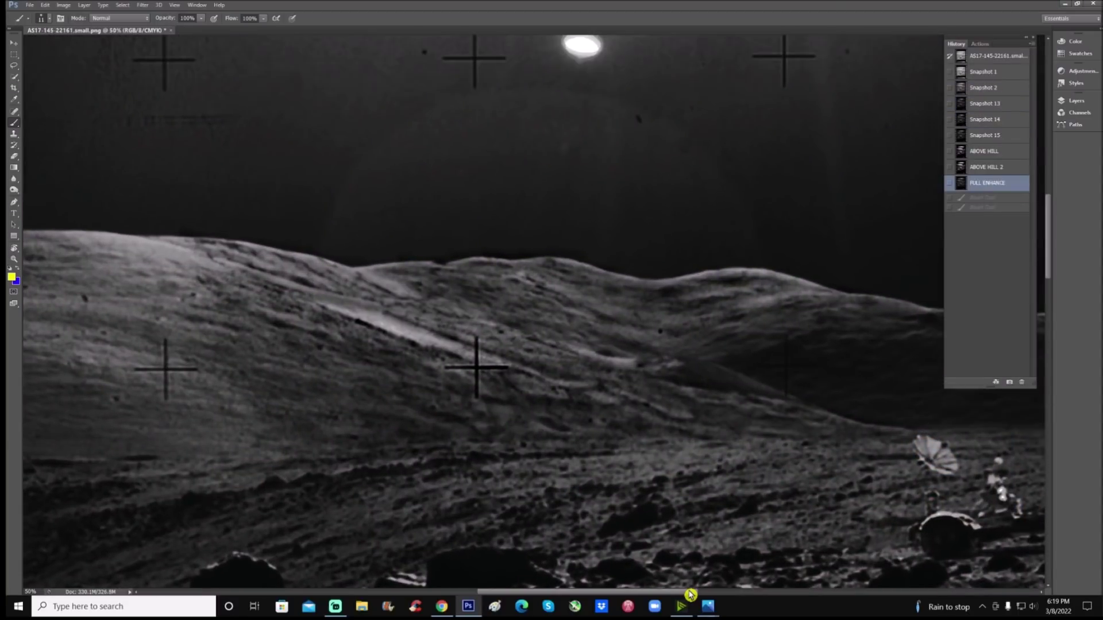
pyautogui.moveTo(896, 442); pyautogui.dragTo(729, 474)
pyautogui.scroll(-2, 729, 474)
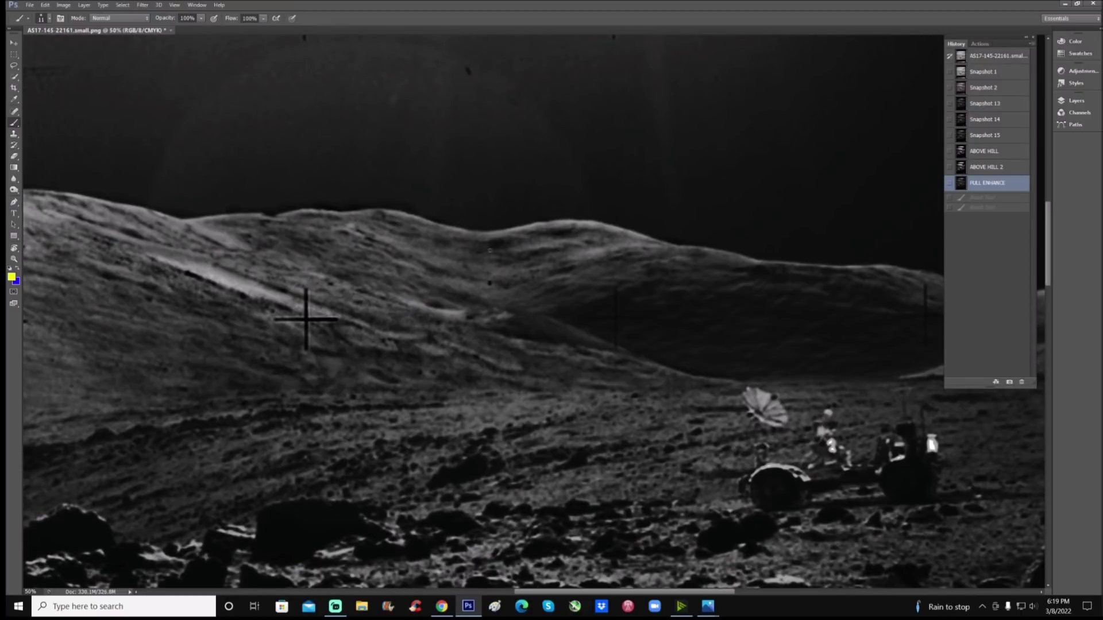
pyautogui.hscroll(-5, 331, 392)
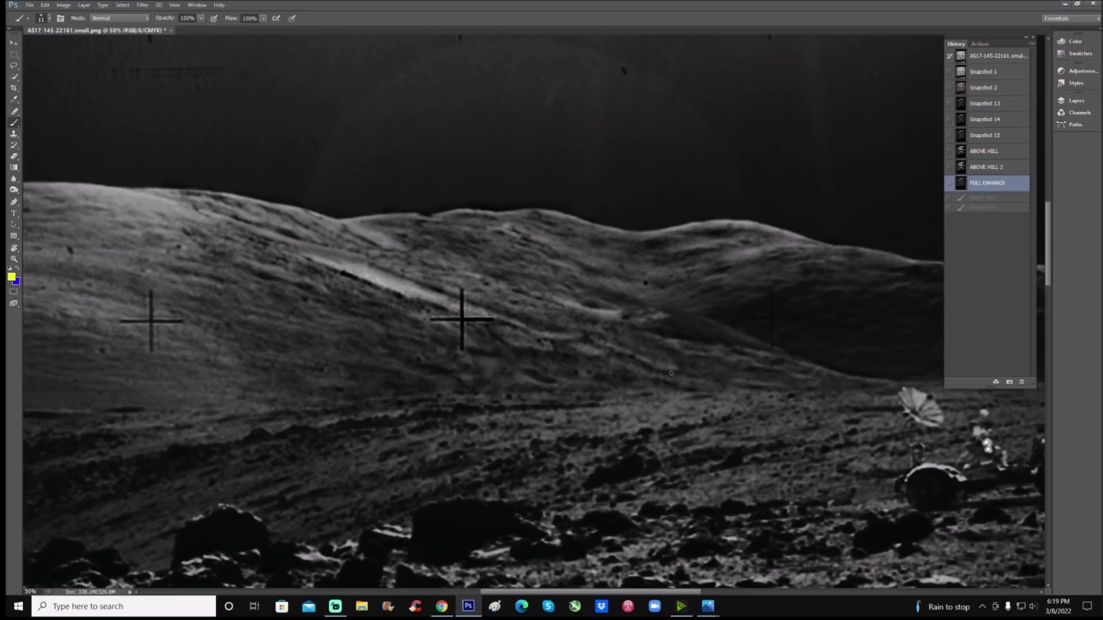
pyautogui.moveTo(561, 592); pyautogui.dragTo(598, 596)
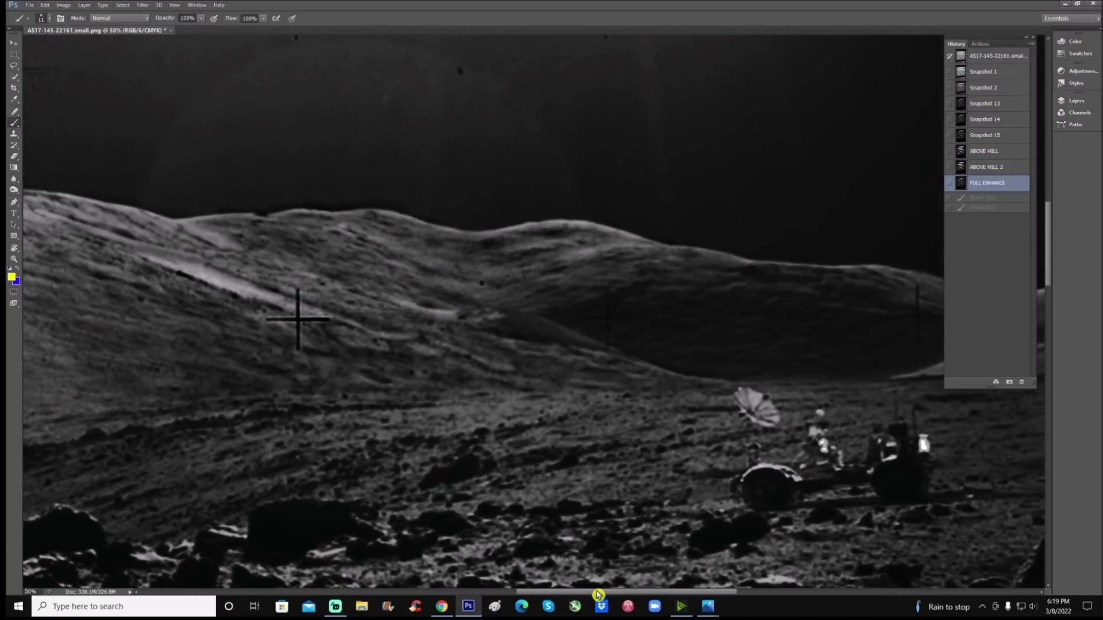